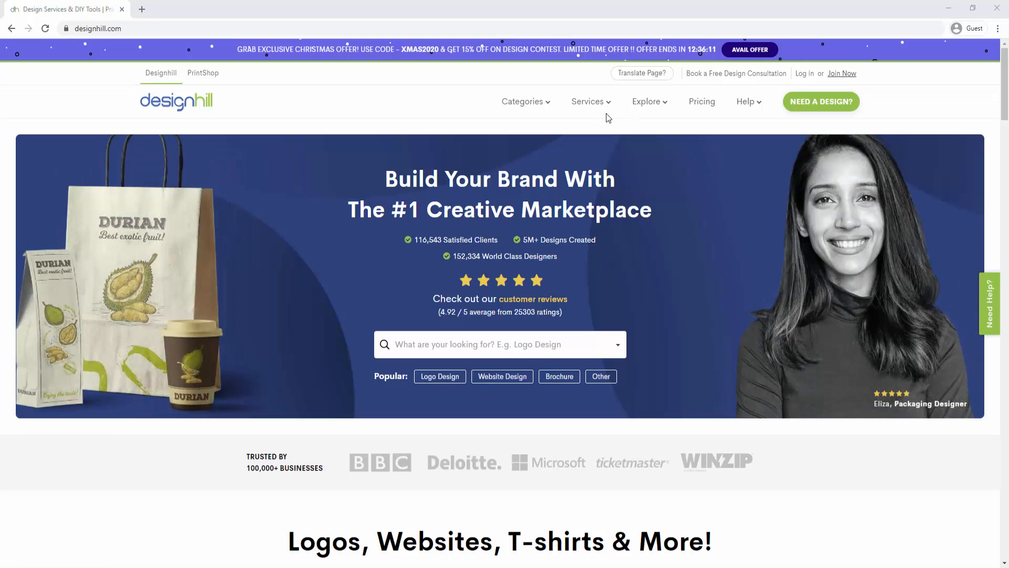
Step: Open Designhill's free email signature generator page from the Services menu
mouse_move(597, 108)
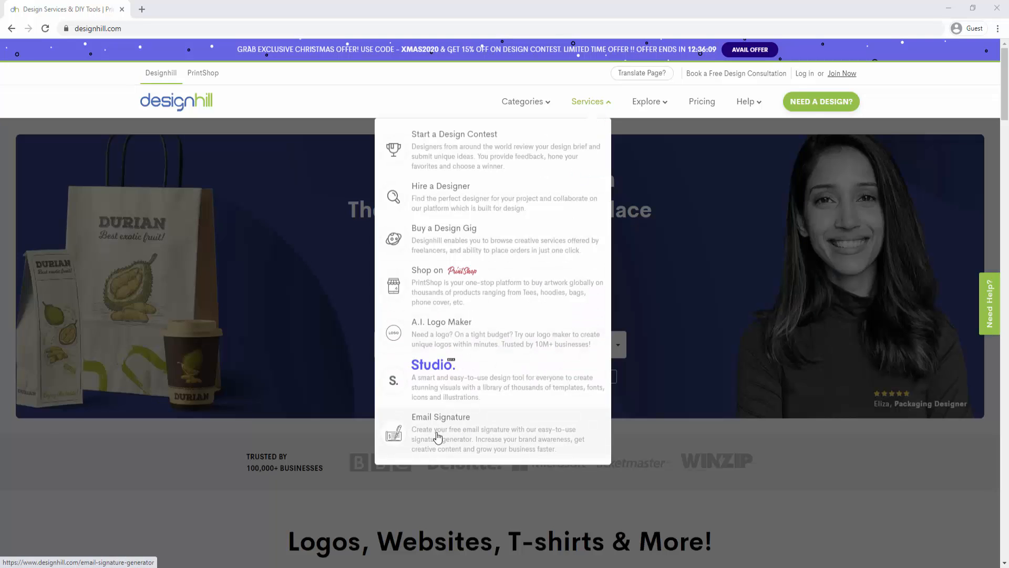
click(462, 436)
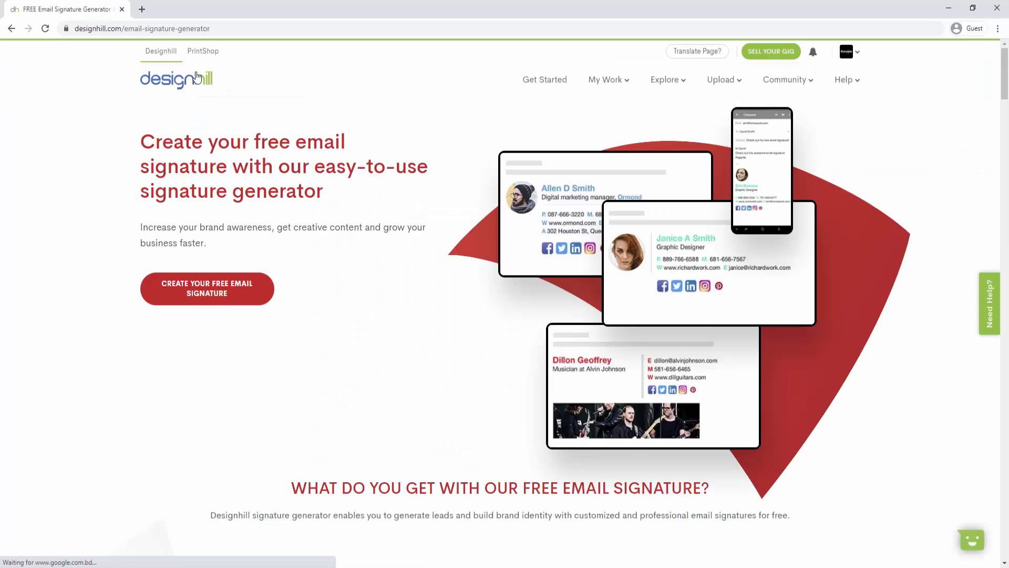
double_click(206, 29)
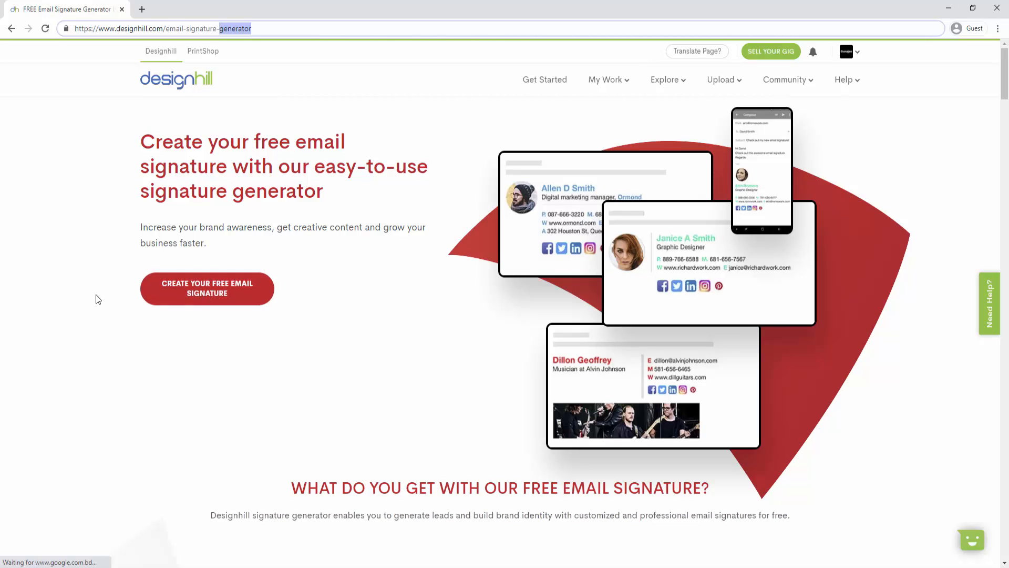
Step: Jump down to the signature creation form
click(211, 293)
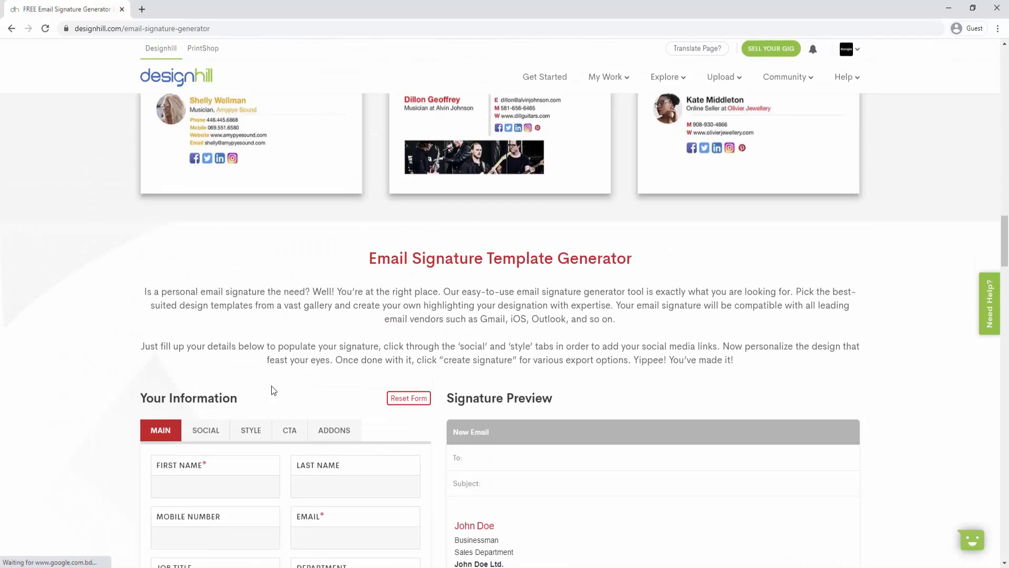
scroll(597, 364, up, 10)
scroll(473, 350, down, 9)
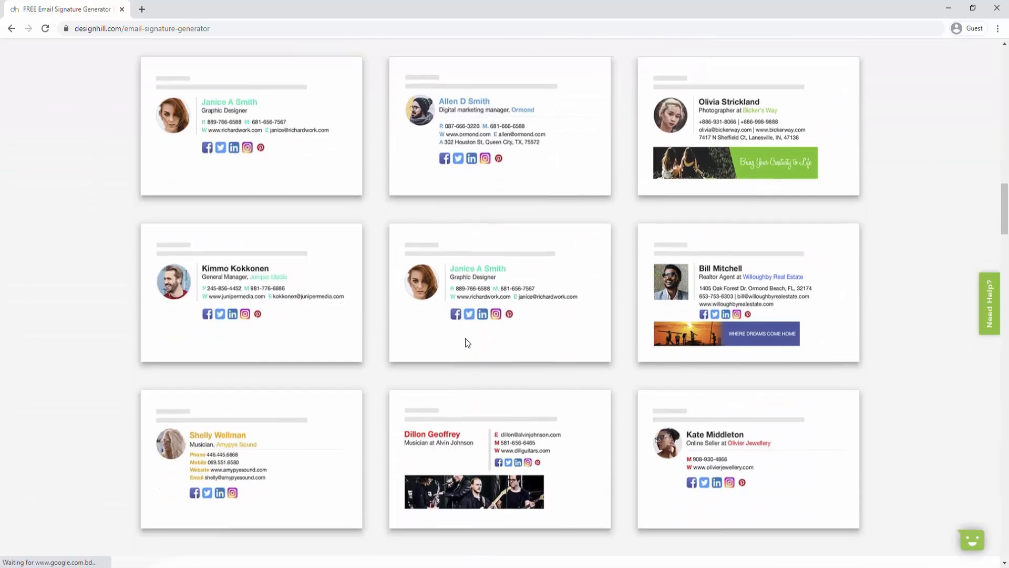
scroll(414, 257, down, 10)
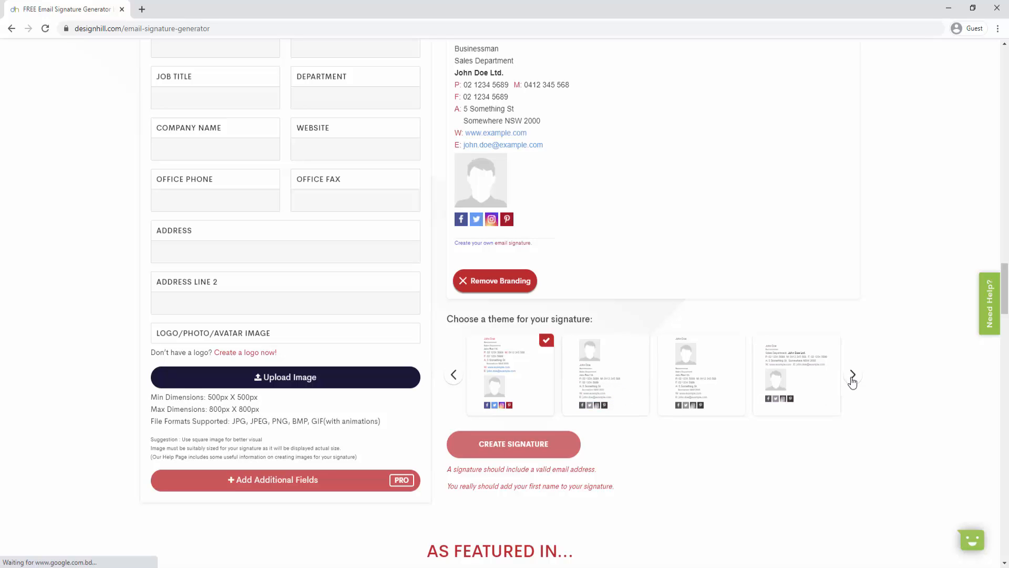
Step: Browse the theme carousel, try a PRO theme, then return to the free themes
click(852, 374)
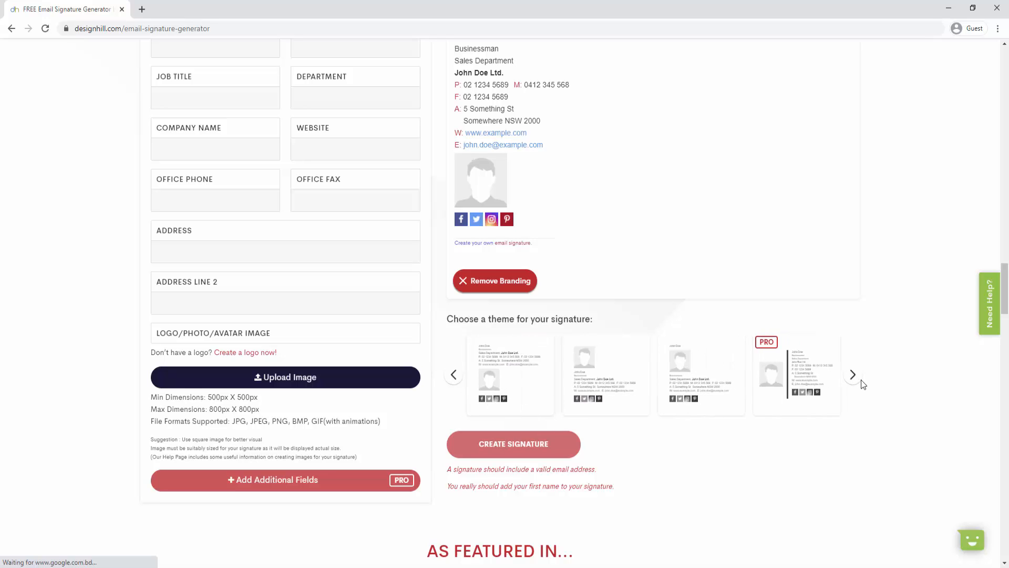
click(857, 379)
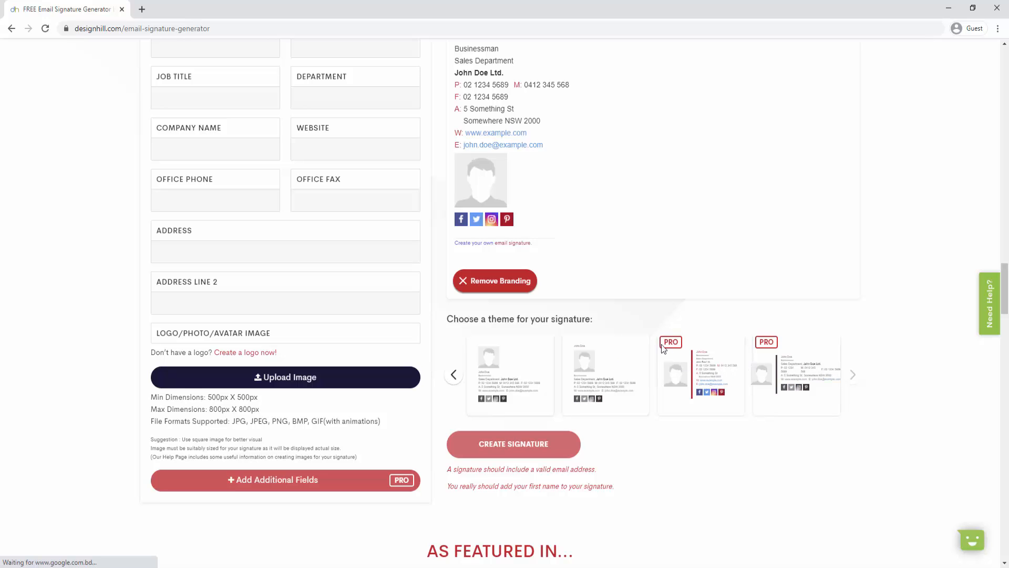
click(760, 361)
click(453, 374)
scroll(337, 297, up, 11)
scroll(274, 336, down, 5)
Step: Check the addons, then show the Facebook, Twitter and LinkedIn link fields under Social
click(332, 270)
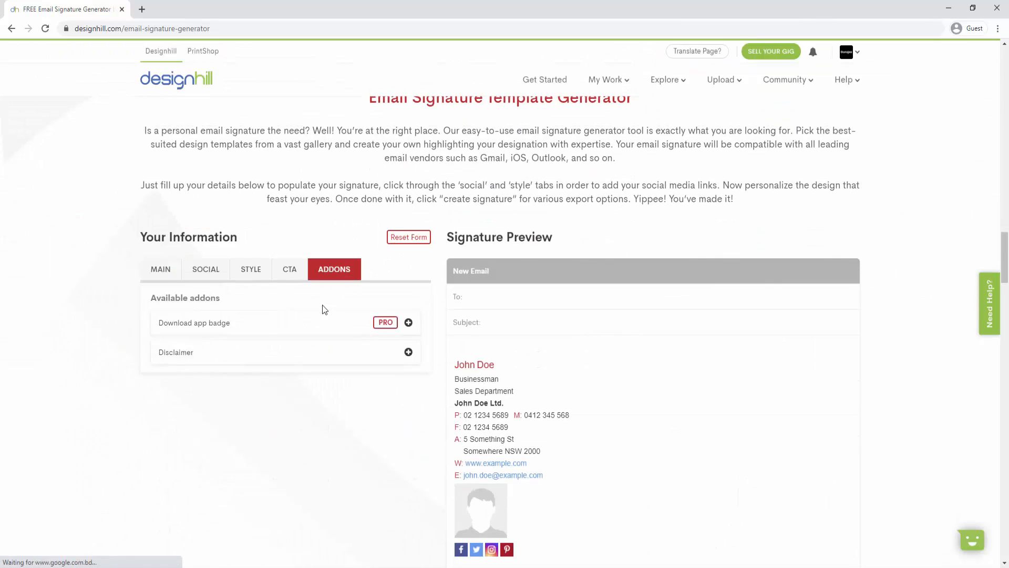
scroll(342, 273, down, 2)
scroll(250, 274, up, 1)
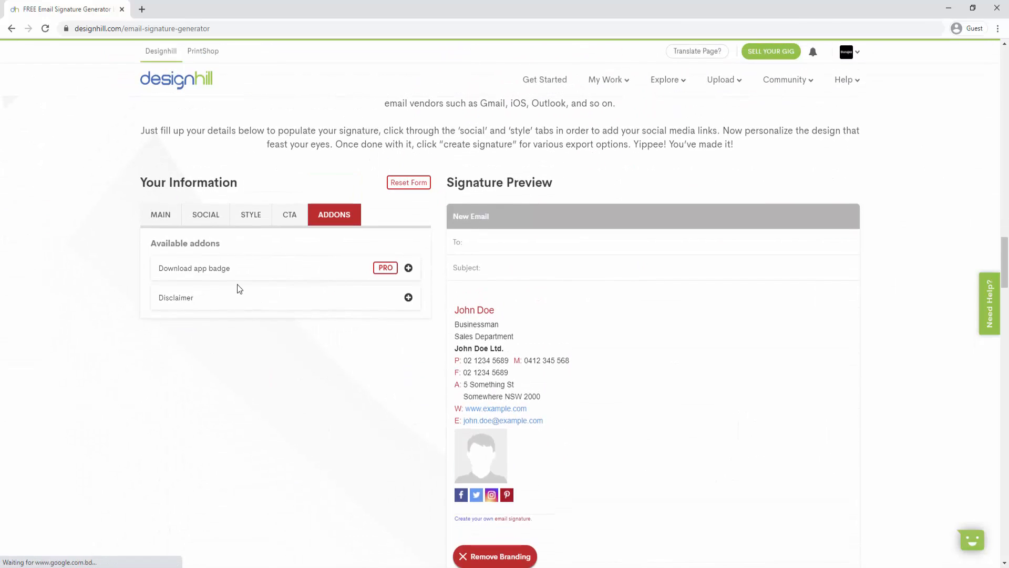
scroll(272, 325, up, 1)
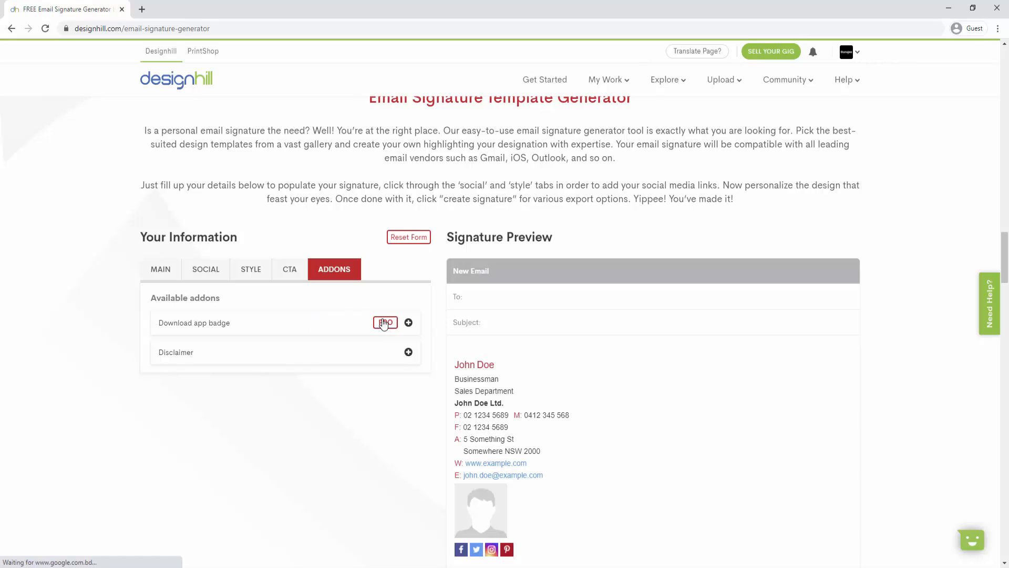
click(210, 277)
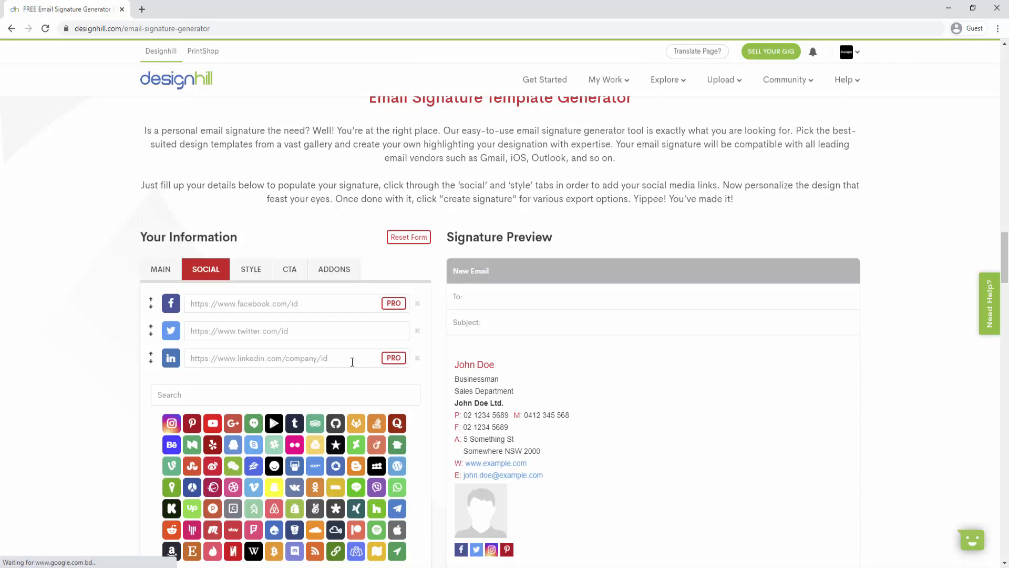
scroll(331, 360, down, 1)
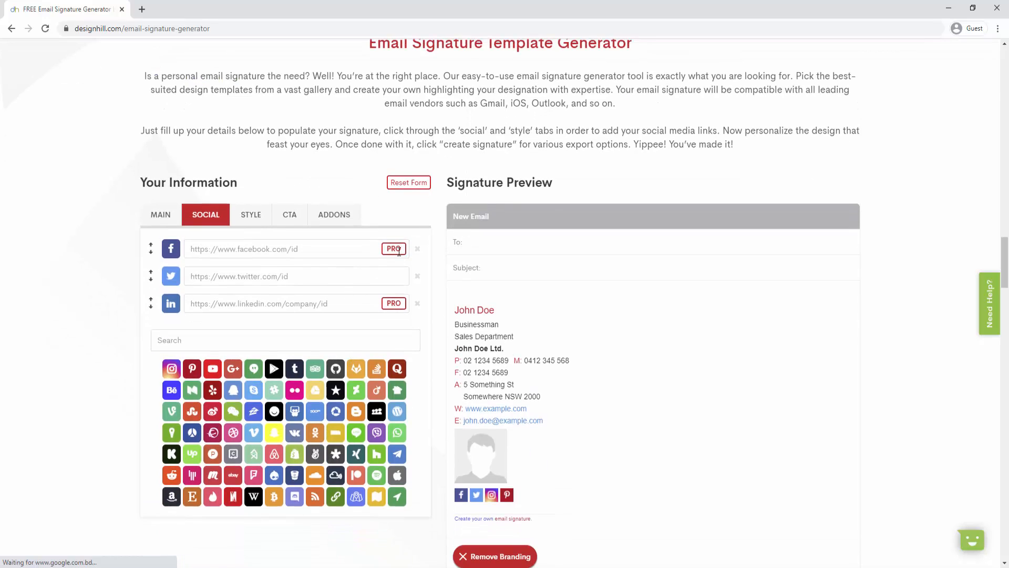
Step: On the Main form, enter the first and last name and the mobile number
click(166, 220)
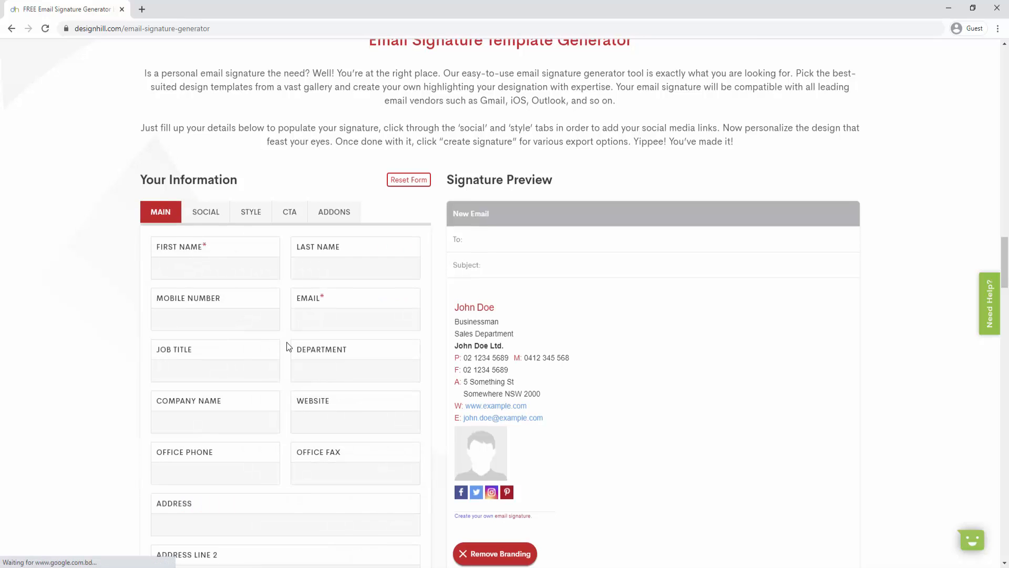
scroll(286, 342, down, 2)
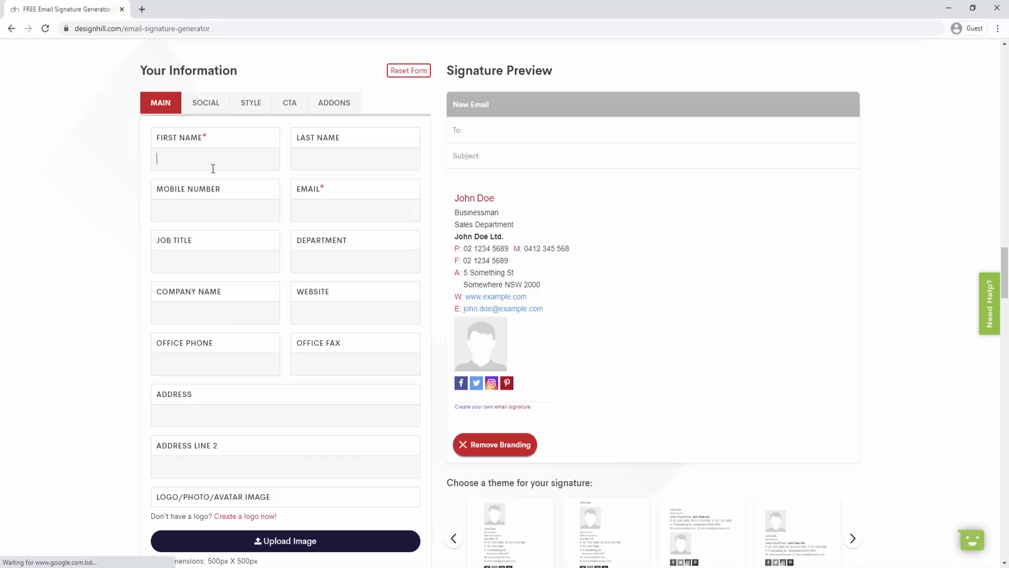
text(MdRasel)
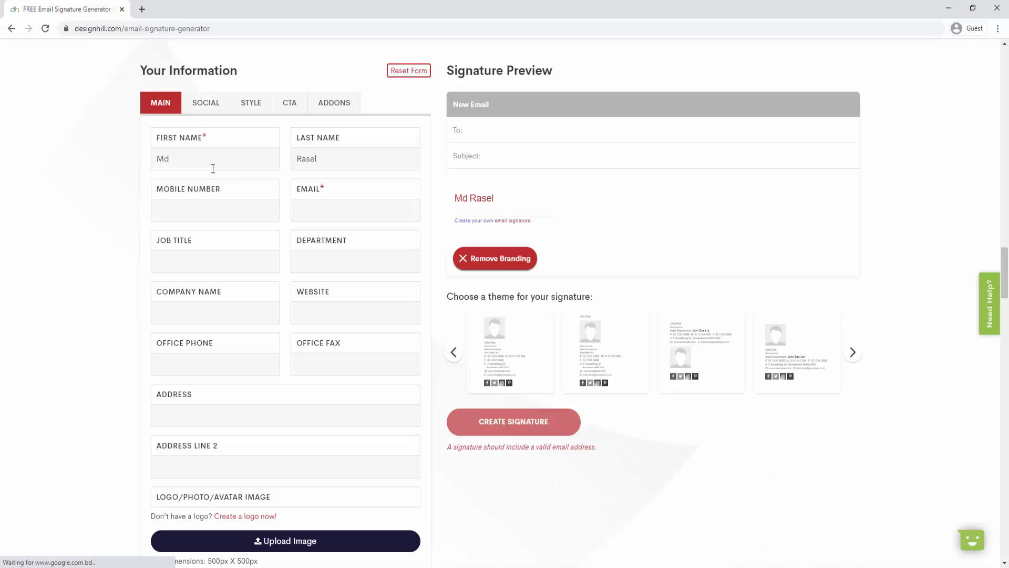
key(Tab)
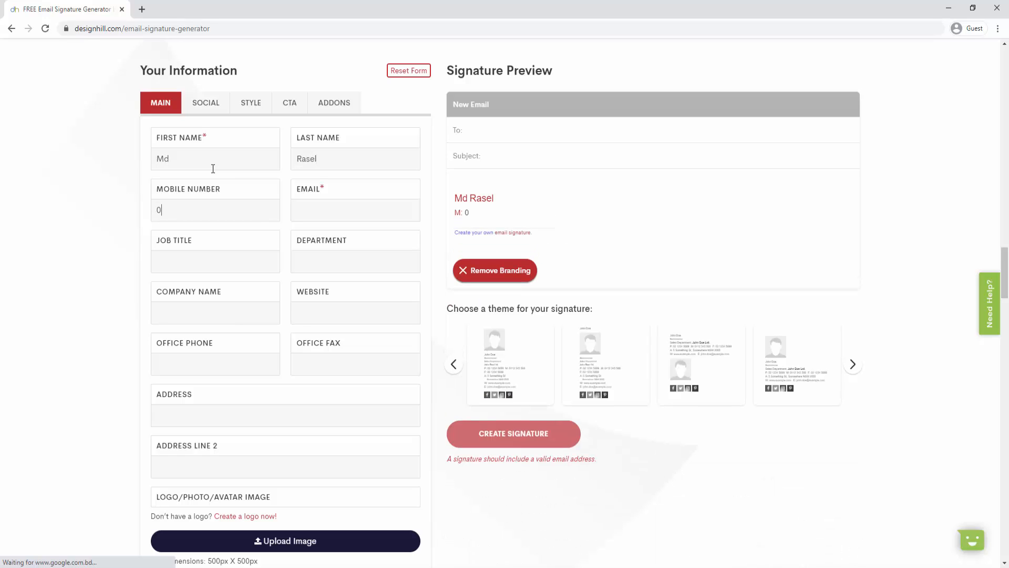
Step: Enter the email, job title Founder, company Graphic SChool, the website and office phone
click(319, 209)
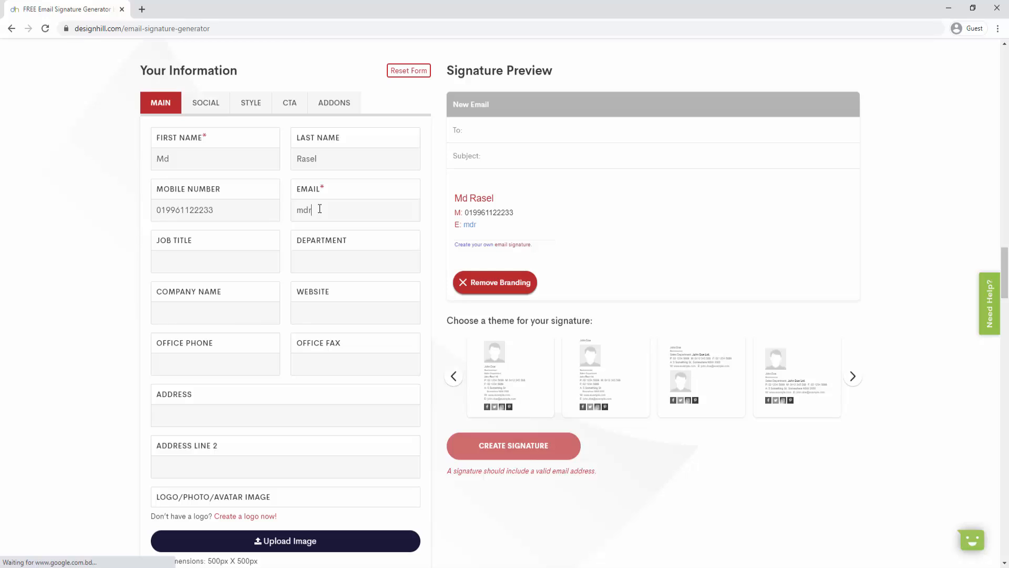
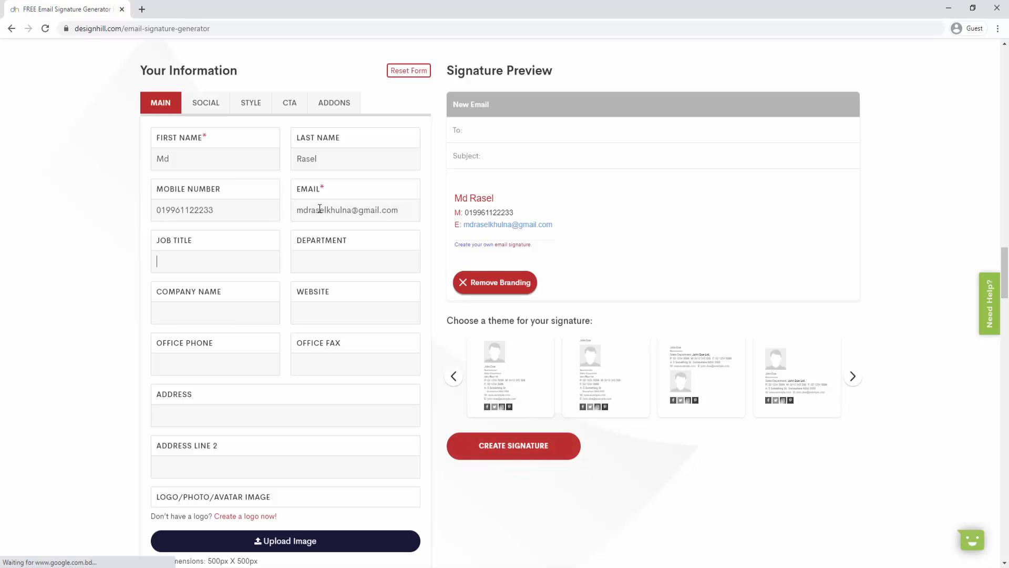
text(CEO)
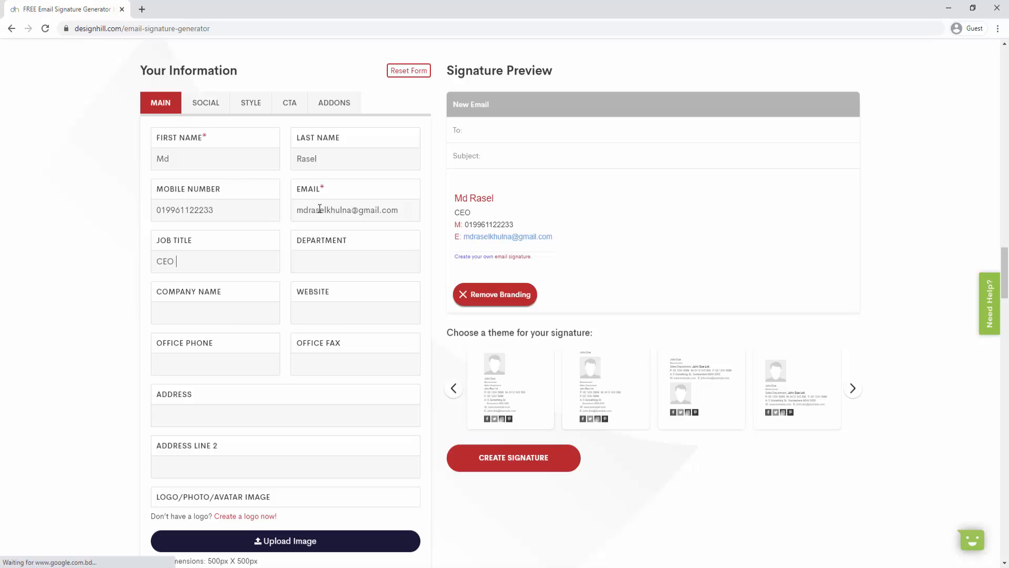
key(BackSpace)
key(BackSpace)
key(BackSpace)
key(BackSpace)
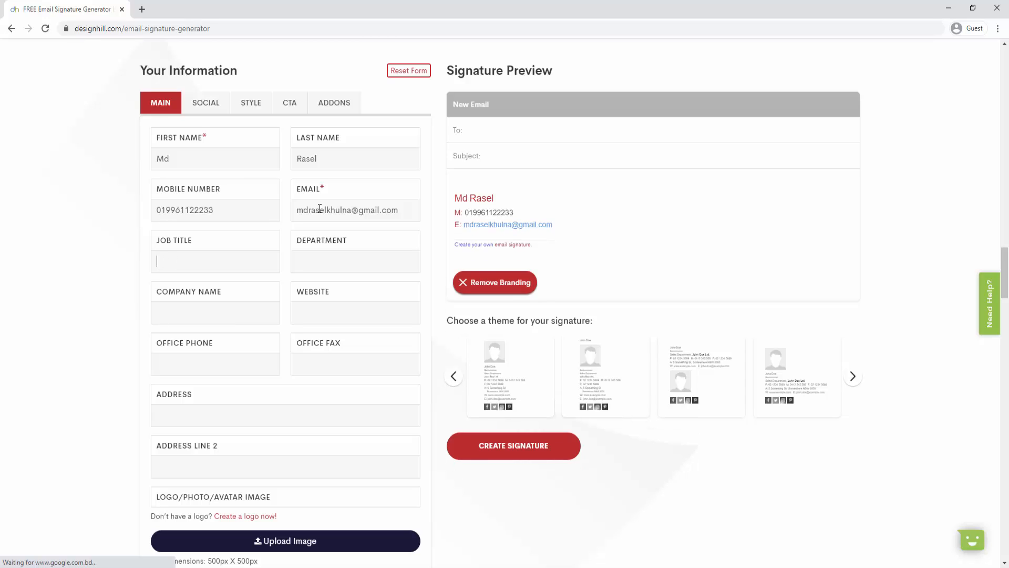
text(Founder)
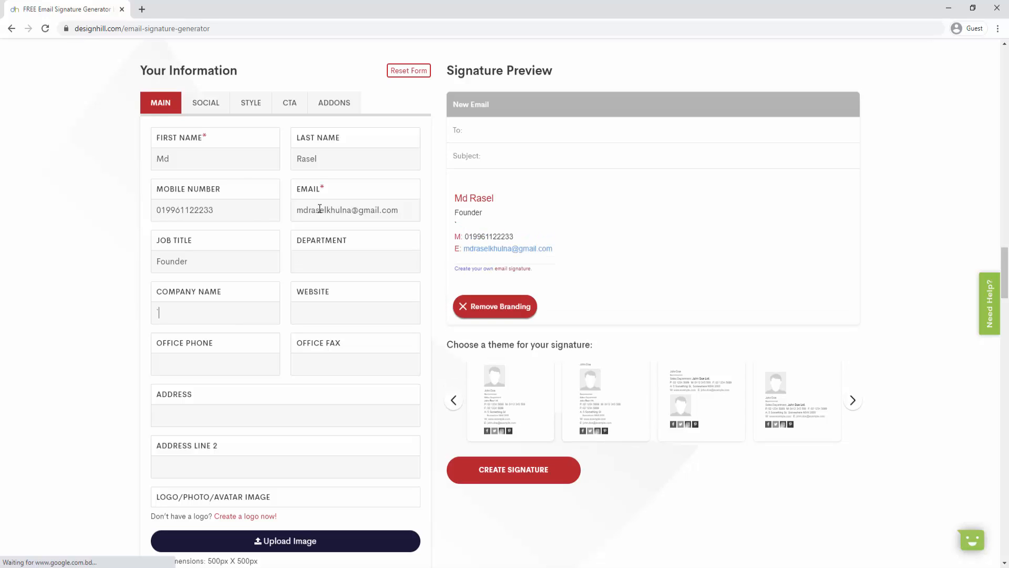
text(Graphic SChool)
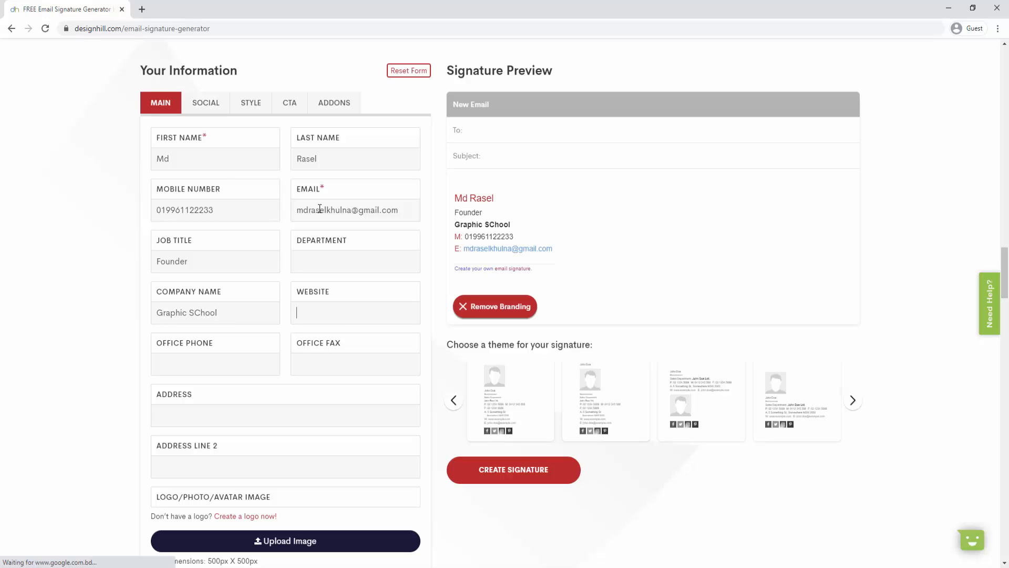
text(www.r)
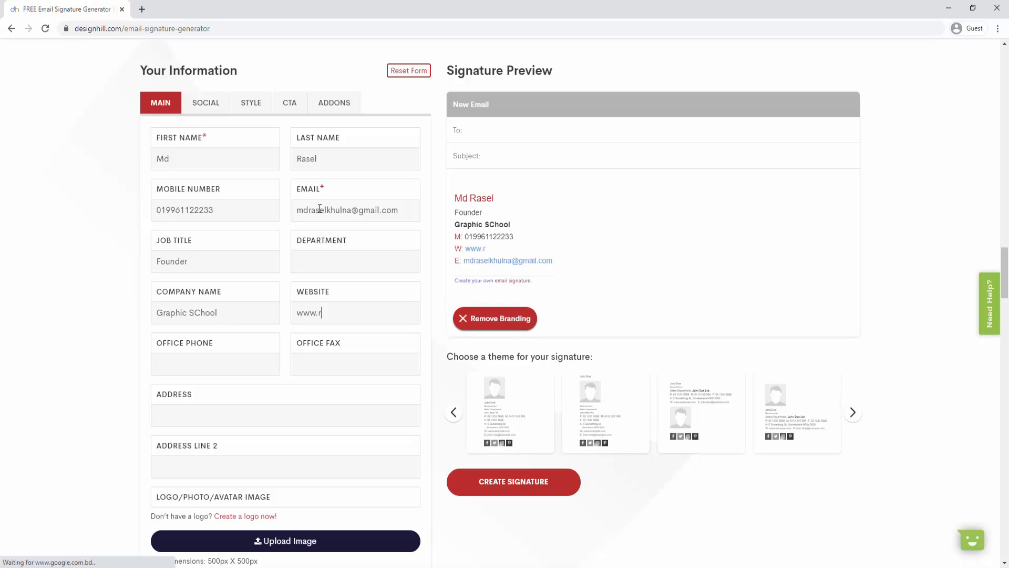
text(aselbrand.com)
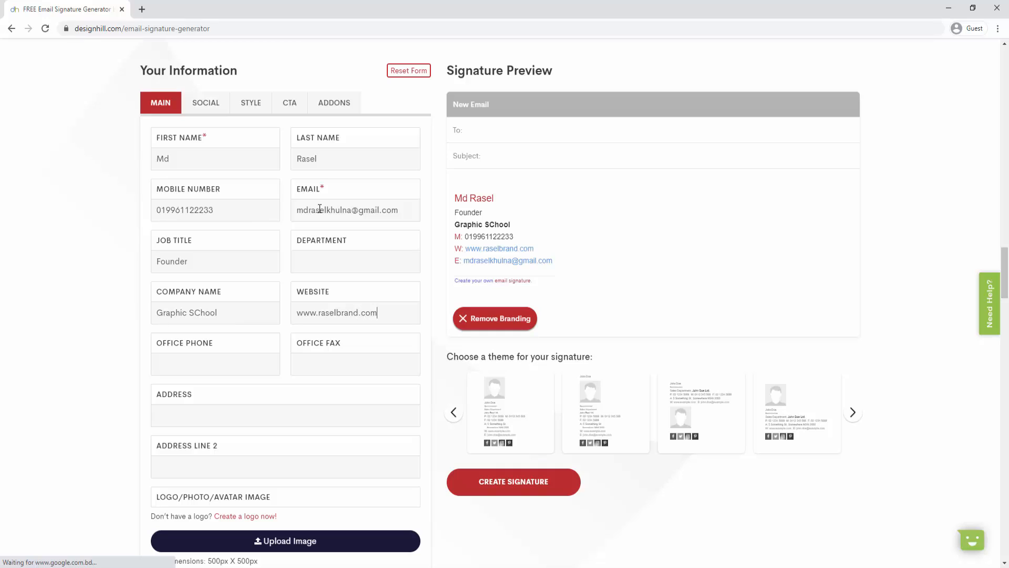
click(200, 369)
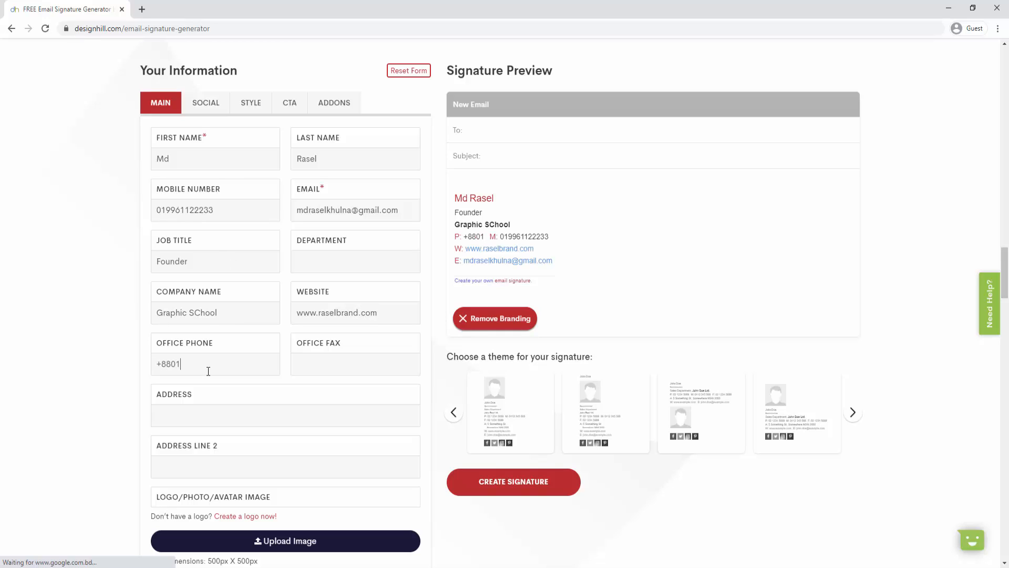
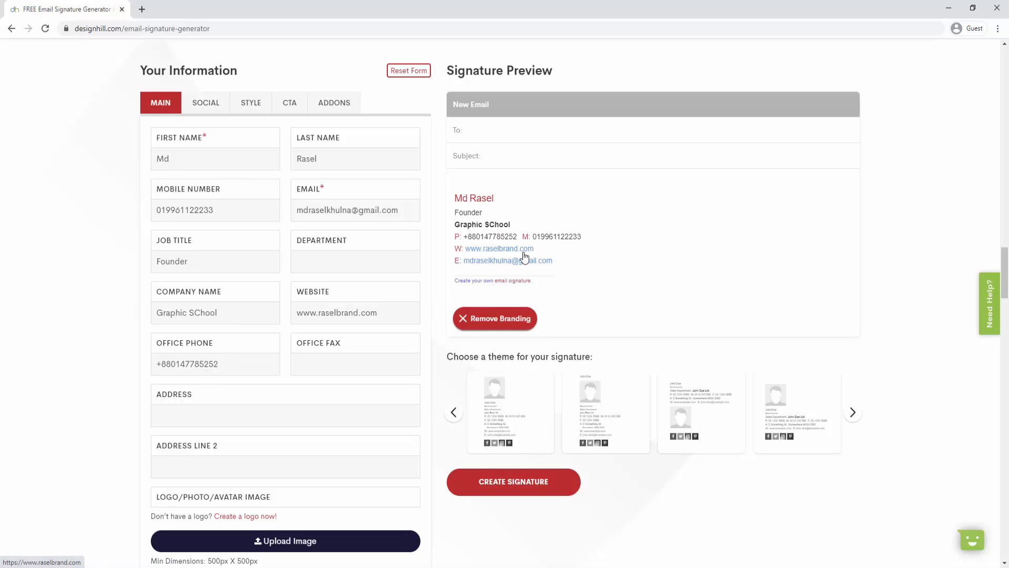
Step: Fill in the address and set Address Line 2 to Bangladesh, replacing the mistyped text
click(330, 363)
scroll(284, 341, down, 2)
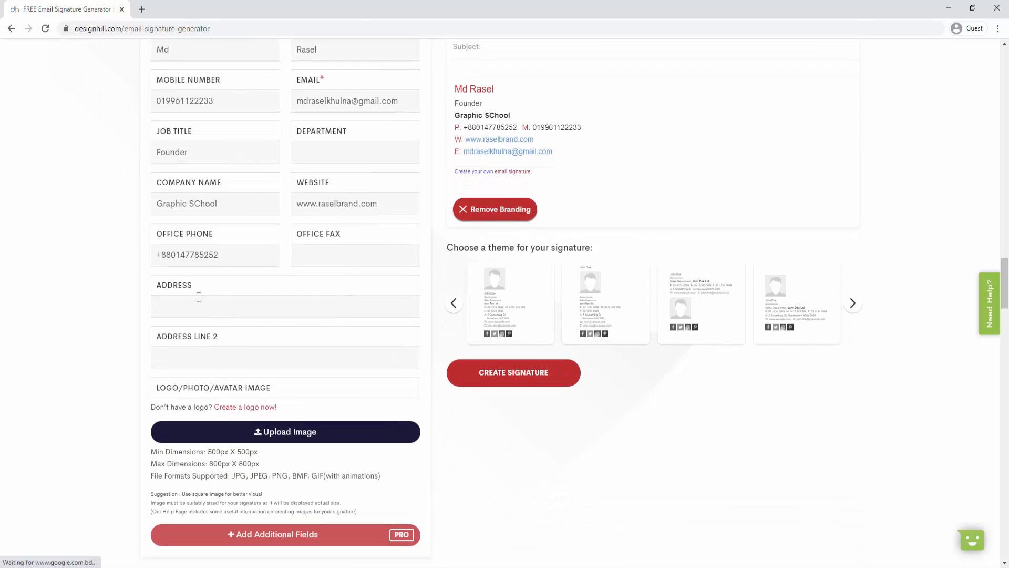
text(Khun)
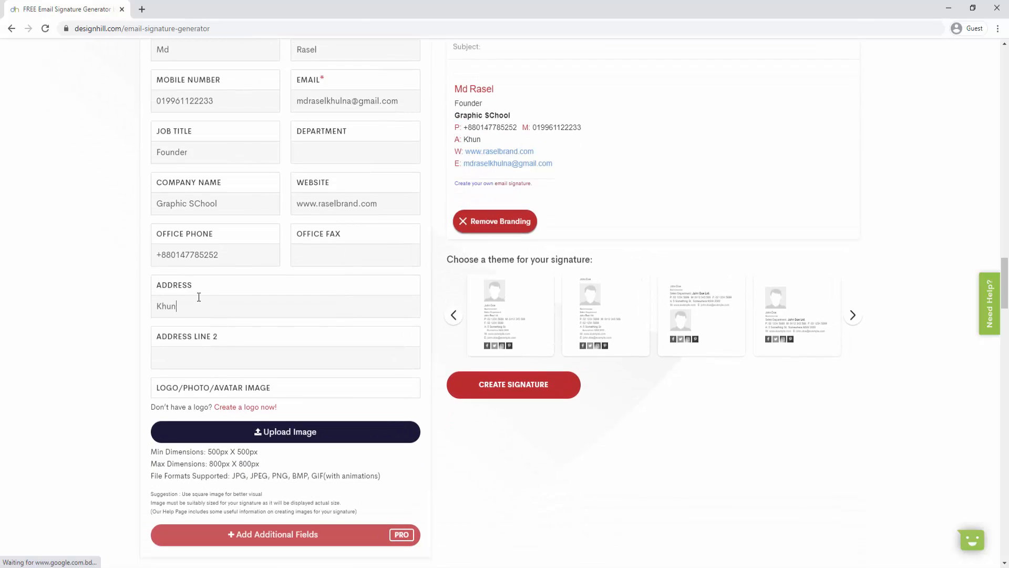
text(a Sadar)
click(212, 358)
text(khulna)
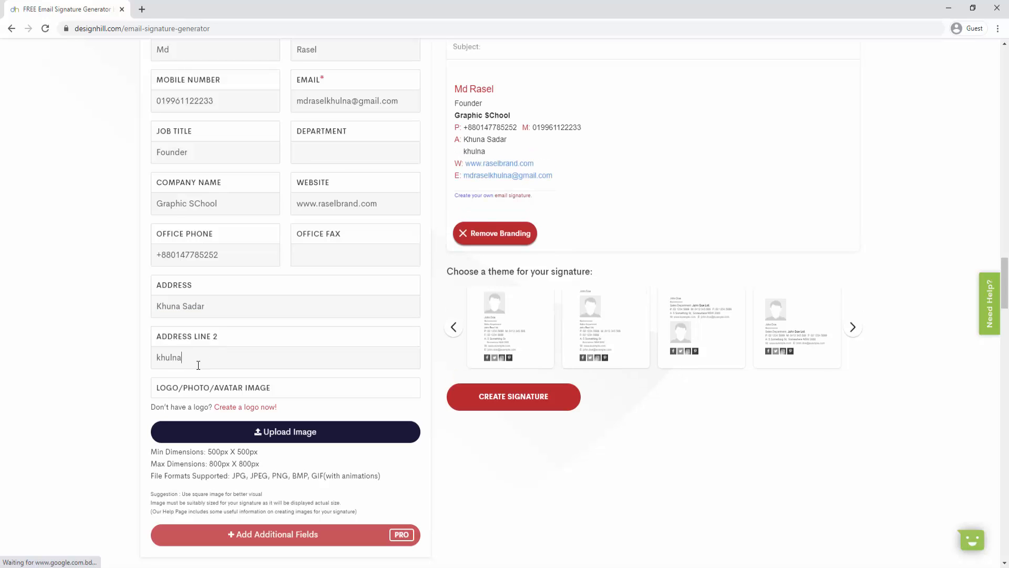
key(BackSpace)
key(BackSpace)
key(BackSpace)
text(Bangladesh)
scroll(440, 415, up, 3)
scroll(439, 415, down, 2)
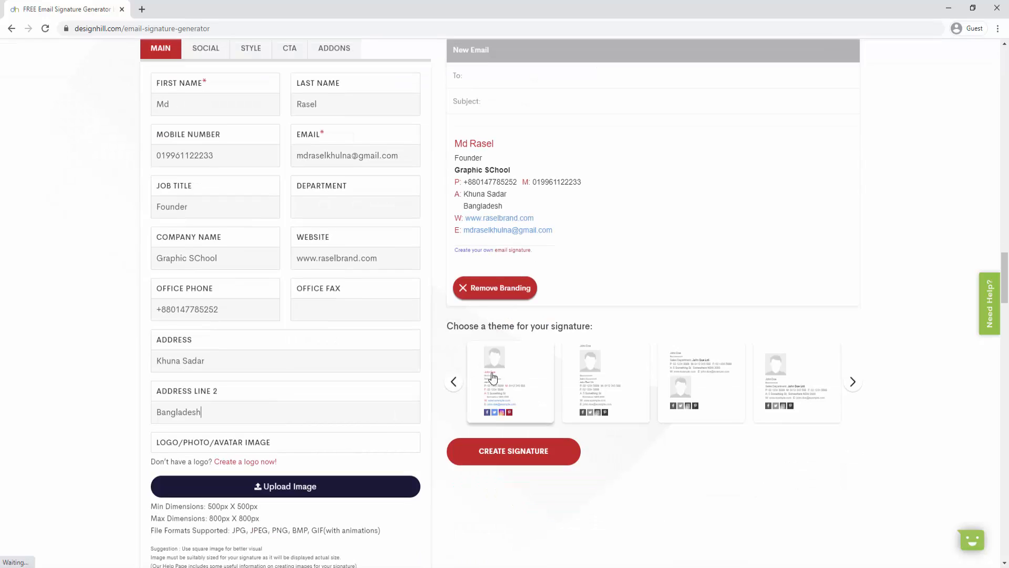
Step: Select the second theme card, the layout with a photo placeholder above the details
click(454, 381)
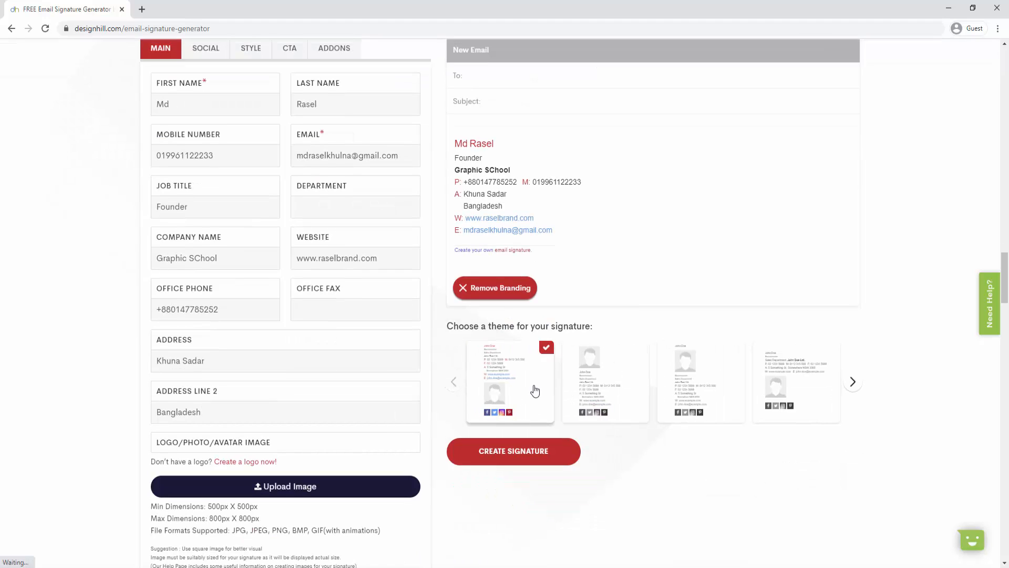
click(581, 421)
scroll(621, 446, up, 1)
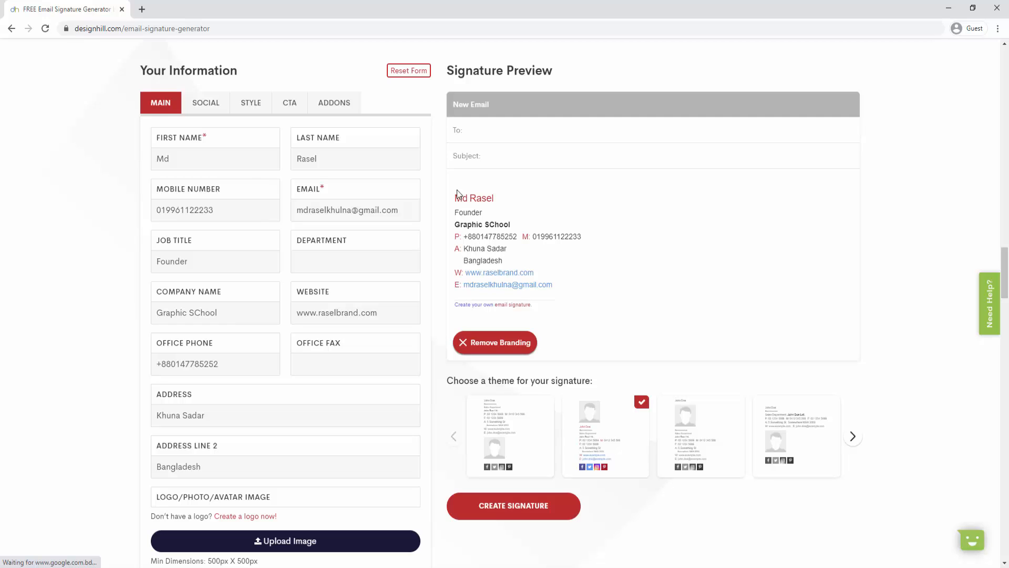
scroll(294, 410, down, 2)
scroll(294, 410, up, 4)
scroll(315, 368, down, 6)
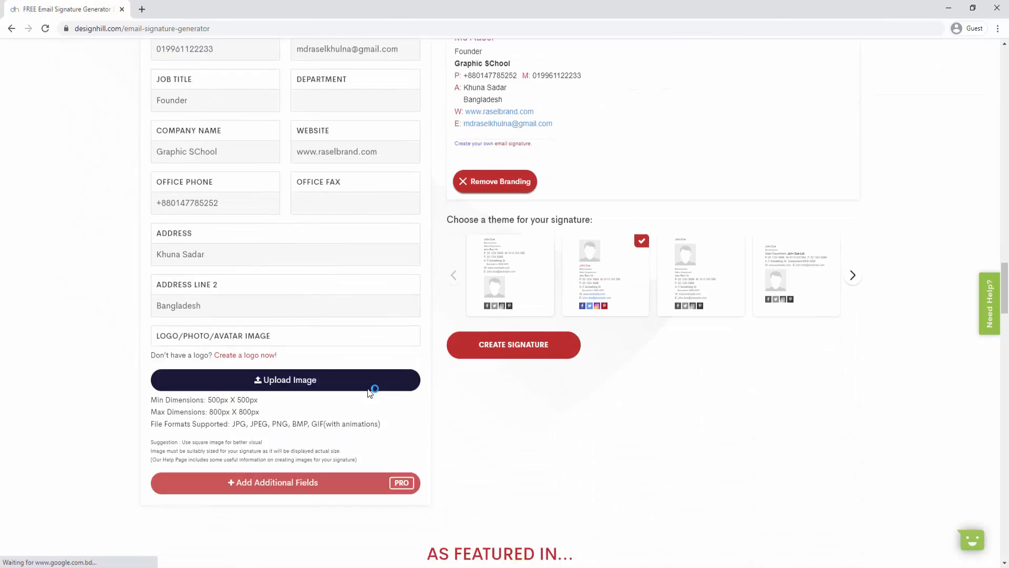
scroll(321, 356, up, 1)
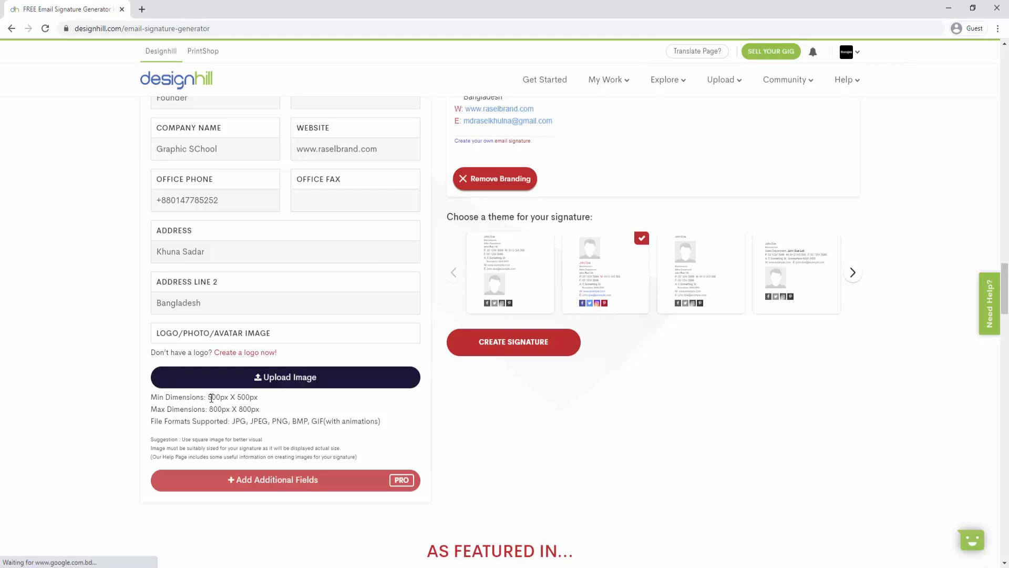
Step: Upload the Graphic School logo file so it appears above the name
drag(151, 398, 213, 398)
click(233, 397)
click(282, 377)
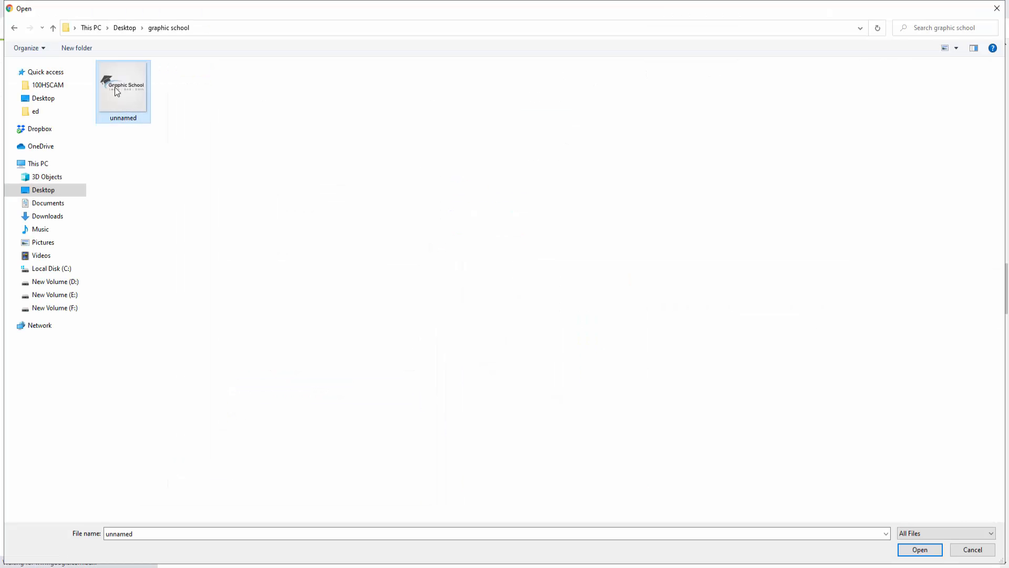
double_click(132, 94)
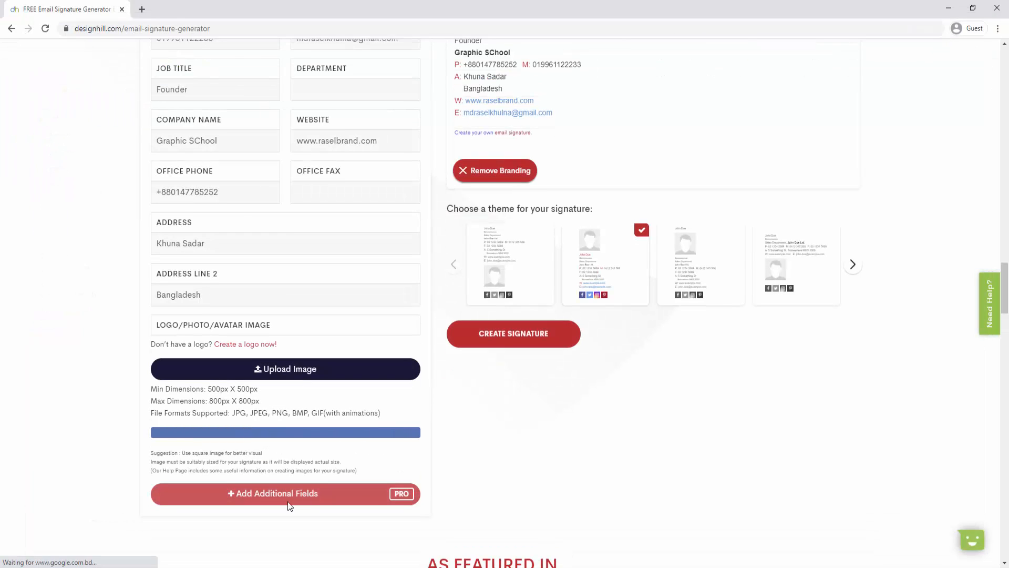
scroll(671, 367, up, 2)
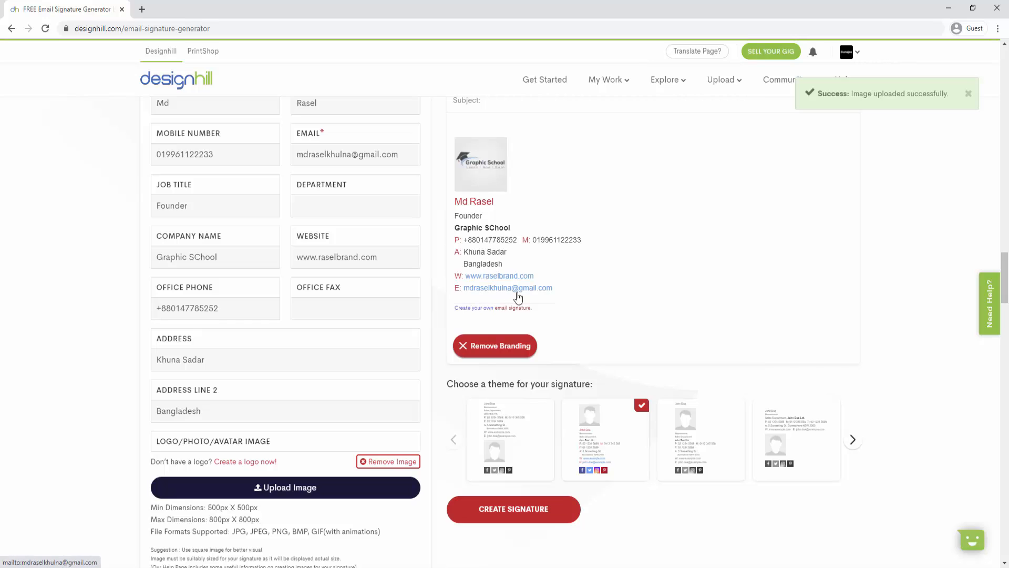
scroll(522, 293, up, 3)
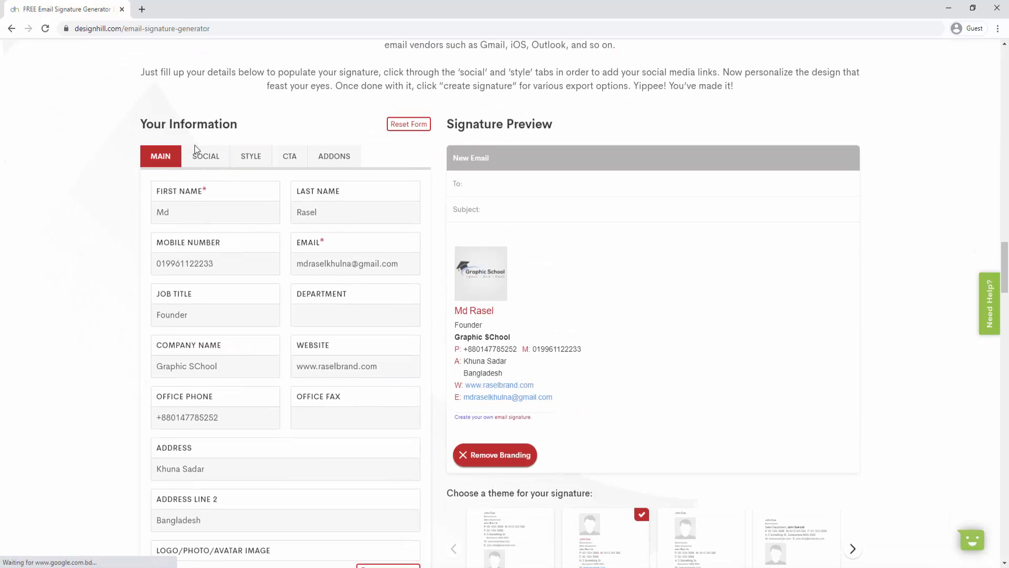
Step: Enter the Twitter profile URL so a Twitter icon appears in the preview
click(198, 154)
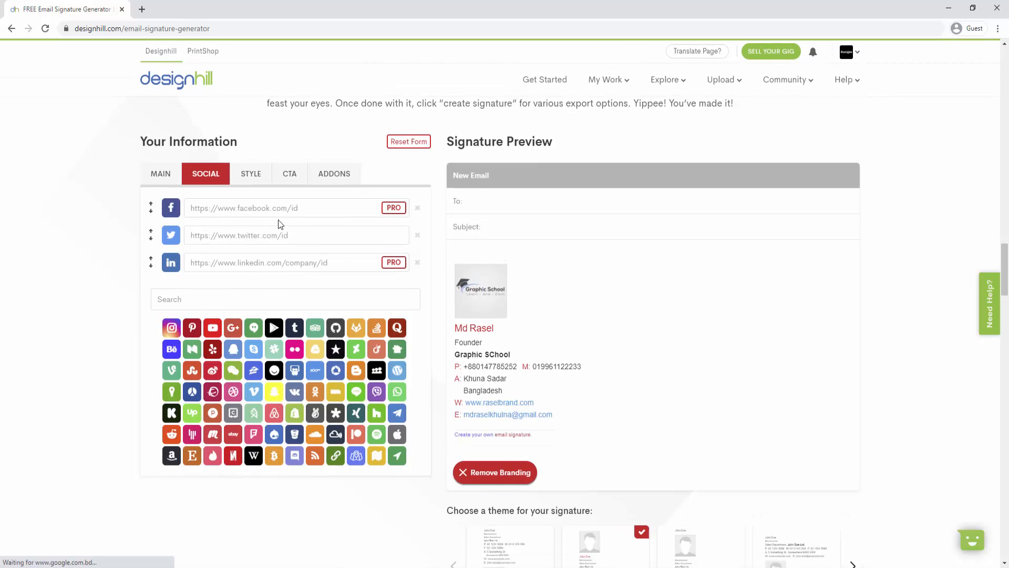
text(https://twitter/raselgd)
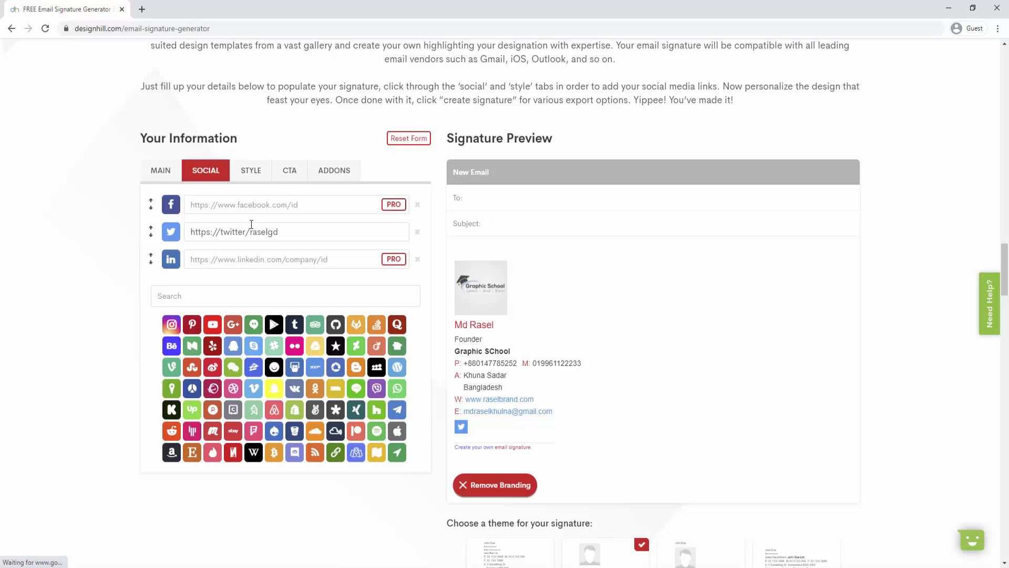
click(250, 174)
click(240, 236)
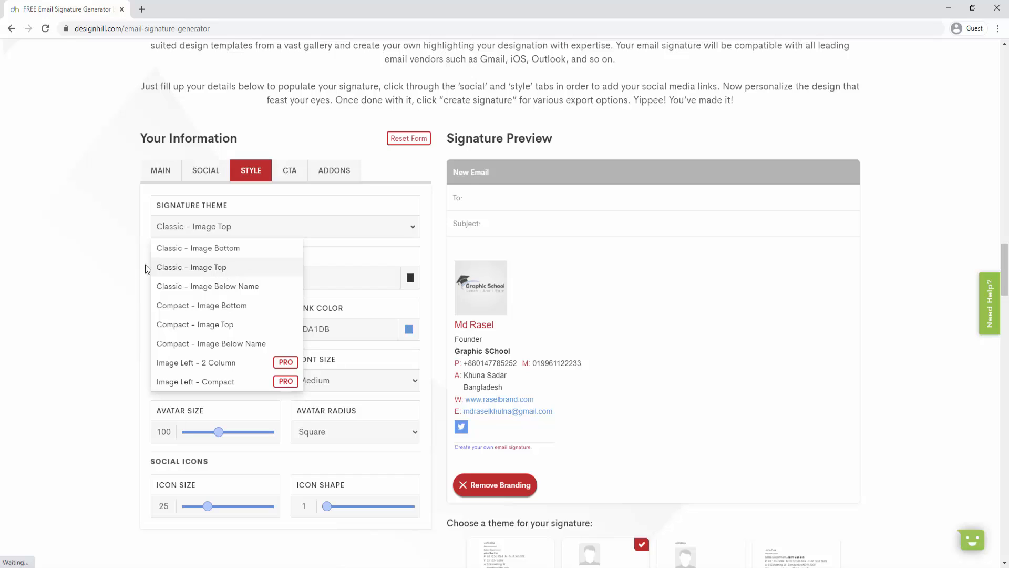
Step: Set the signature text colour to dark green 12230A
click(102, 314)
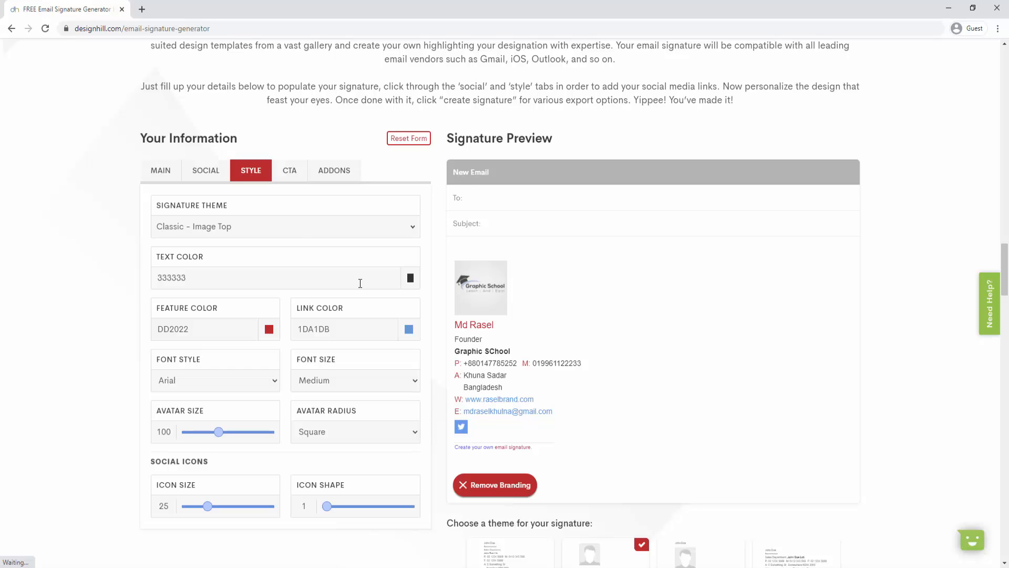
click(411, 277)
drag(423, 297, 440, 304)
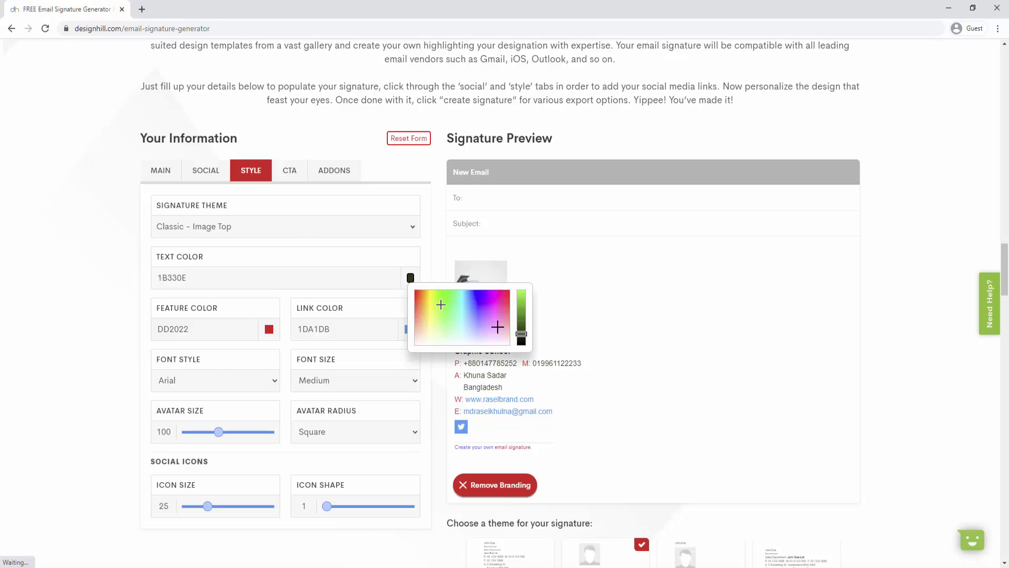
click(517, 393)
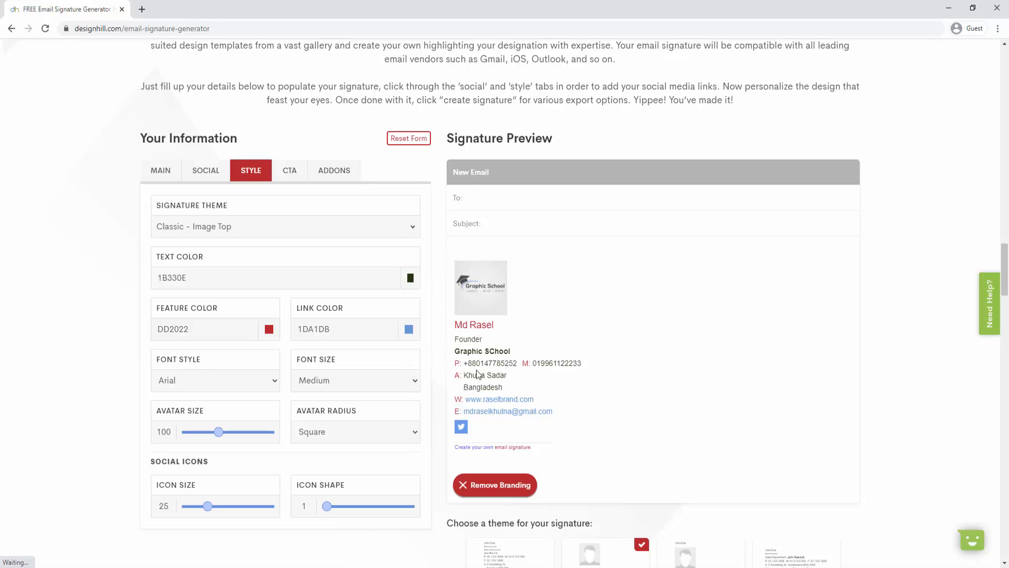
click(410, 280)
drag(522, 334, 521, 307)
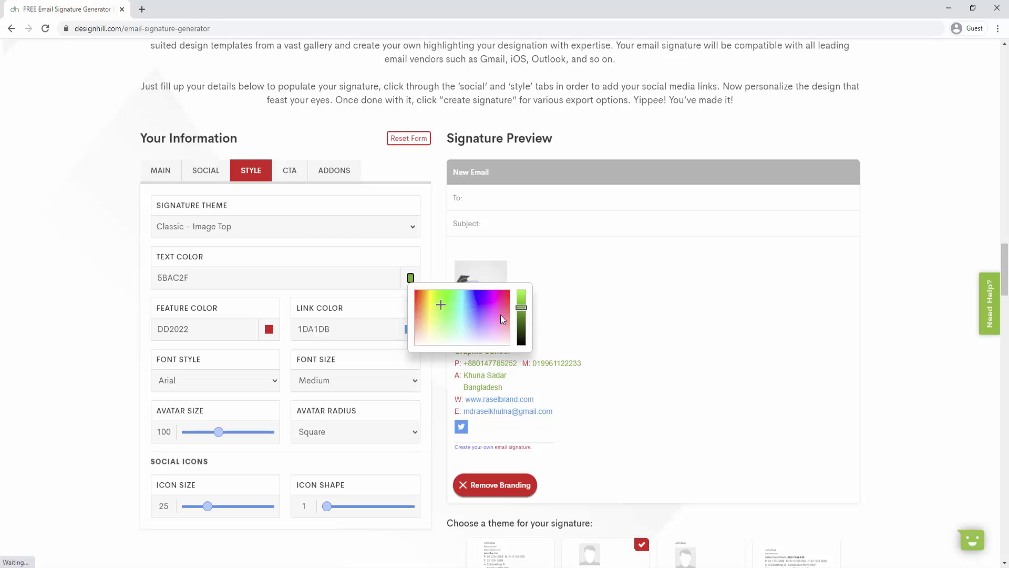
click(77, 307)
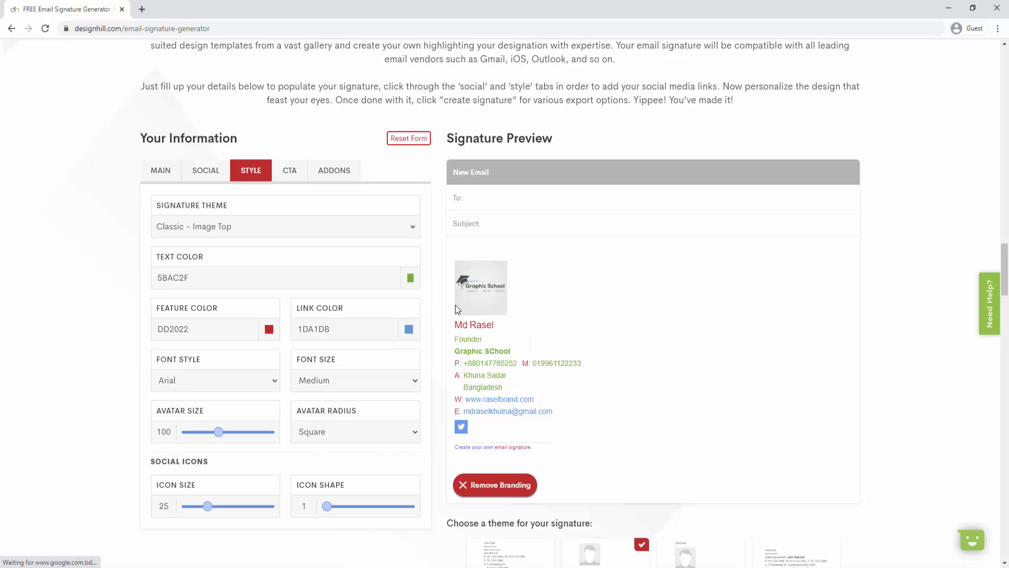
click(411, 278)
drag(521, 309, 521, 337)
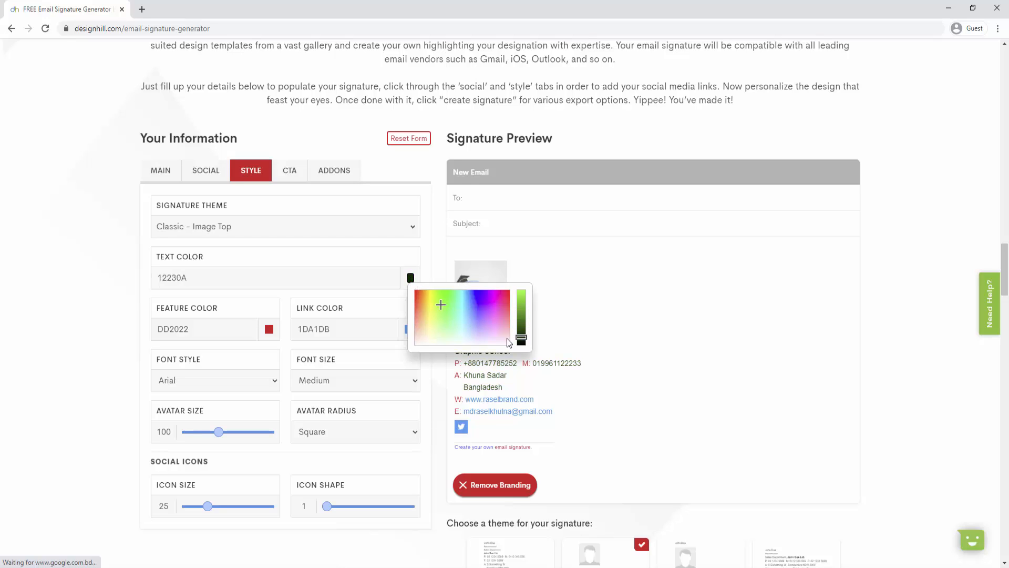
click(603, 396)
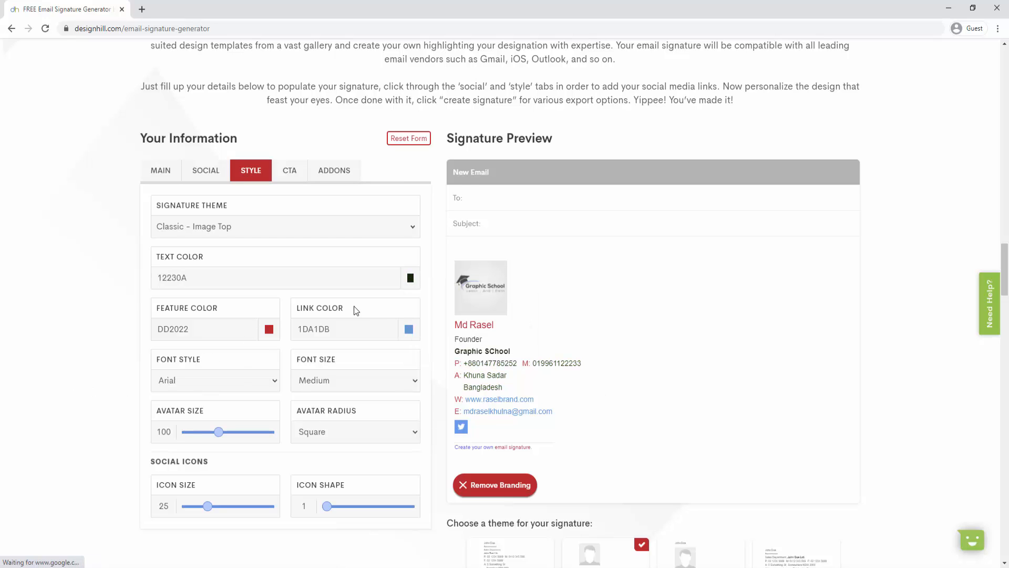
Step: Shrink the logo avatar to size 72 and keep its corners square
scroll(368, 333, down, 1)
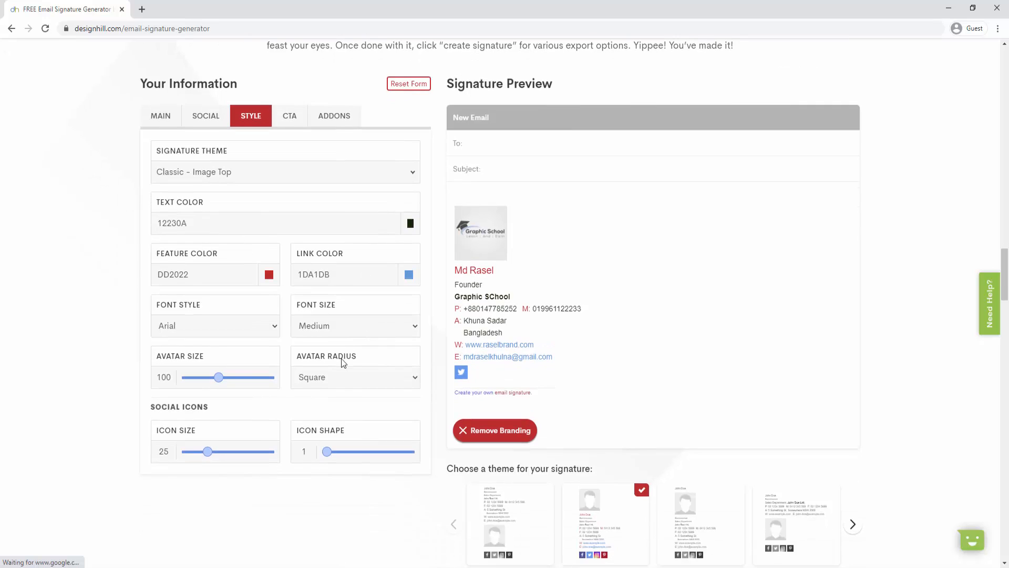
drag(221, 376, 200, 378)
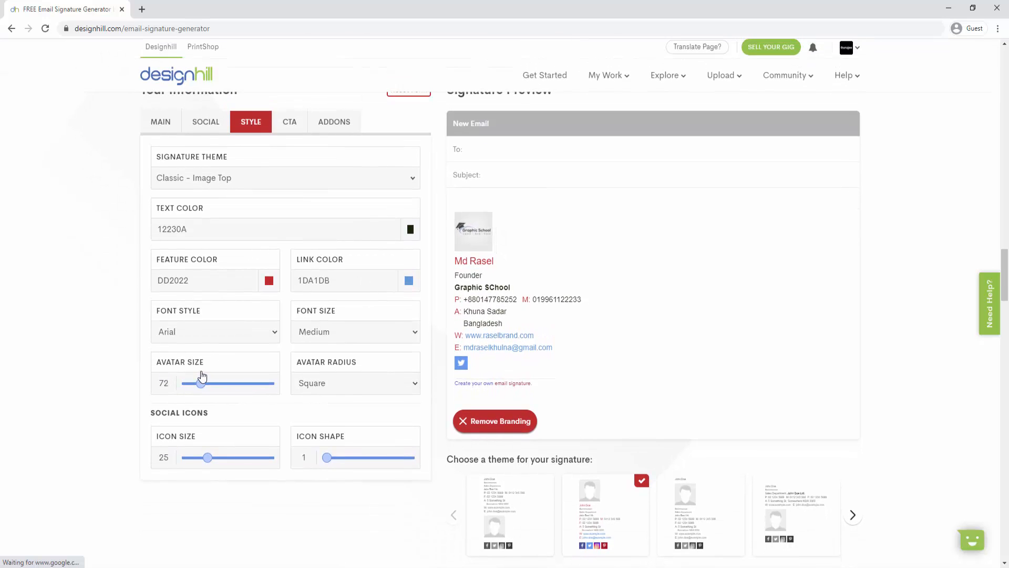
click(356, 385)
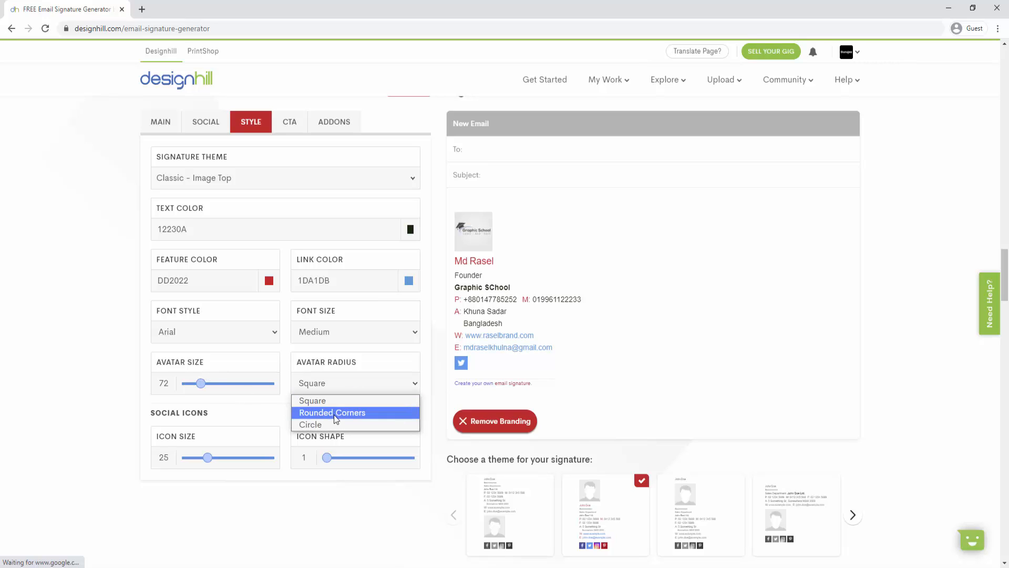
click(342, 412)
click(327, 384)
click(328, 424)
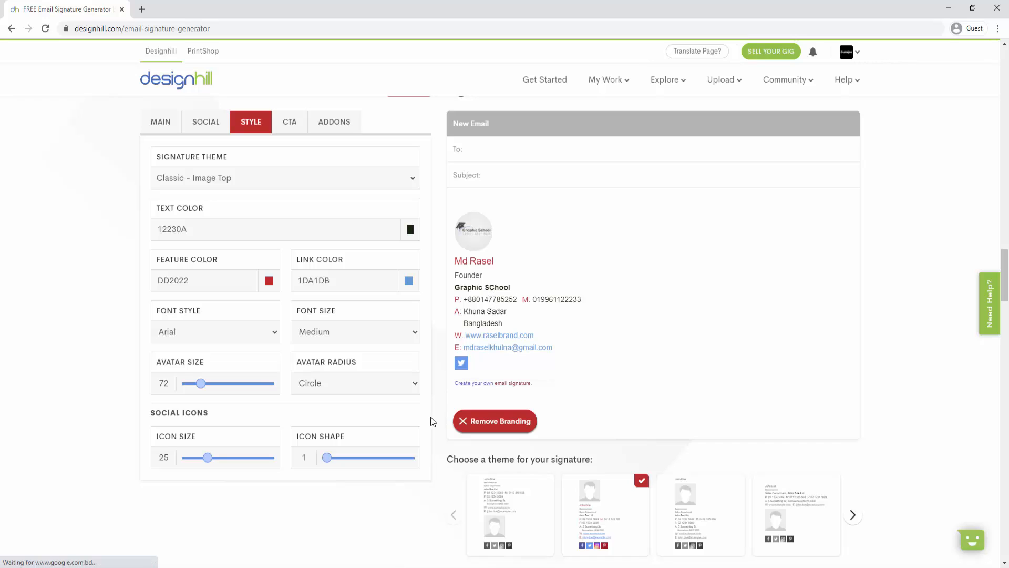
click(336, 382)
click(315, 397)
Step: Make the social icon shape round and enlarge the Twitter icon to size 40
drag(207, 457, 235, 457)
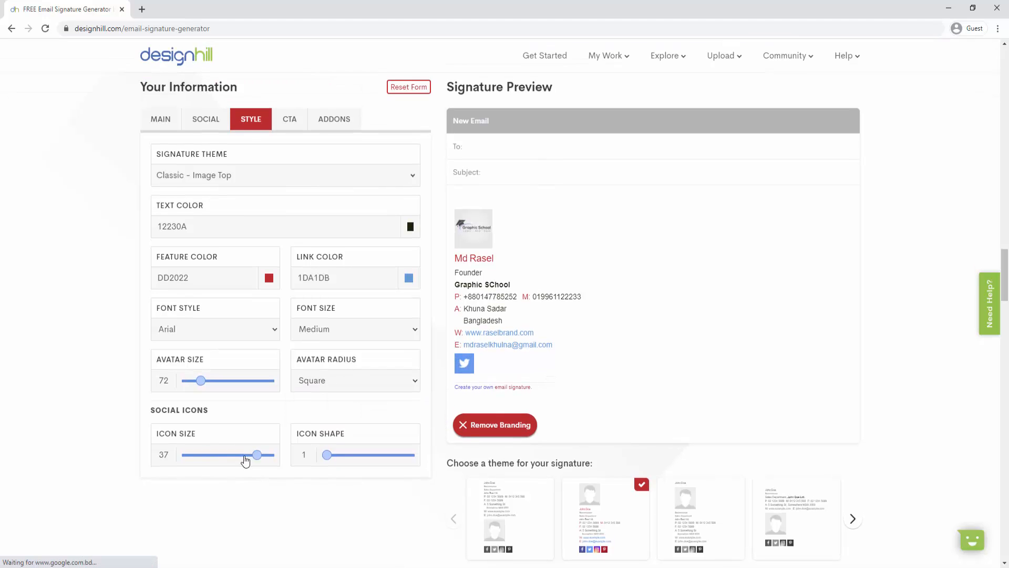
drag(339, 461, 525, 451)
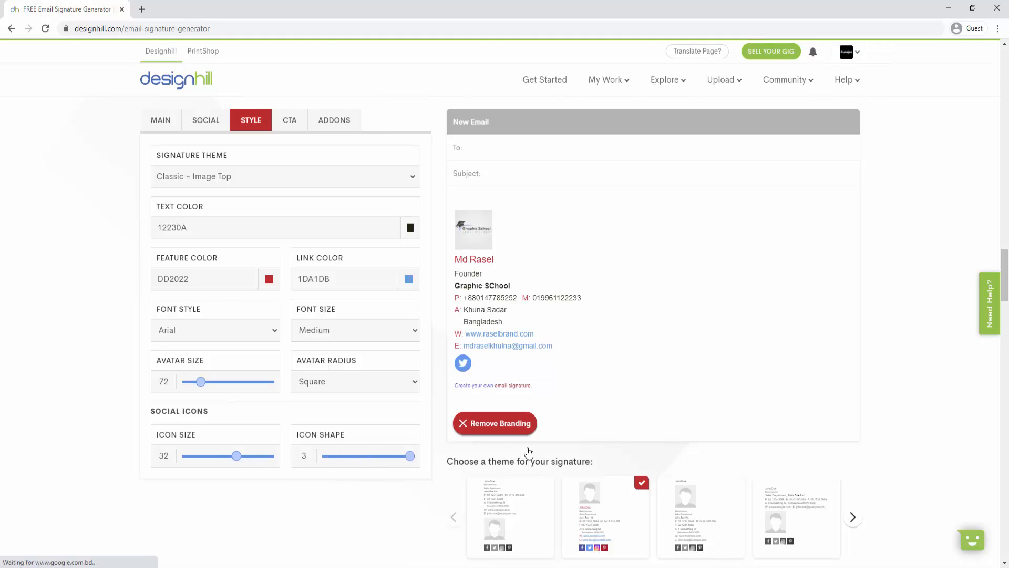
drag(239, 468, 277, 460)
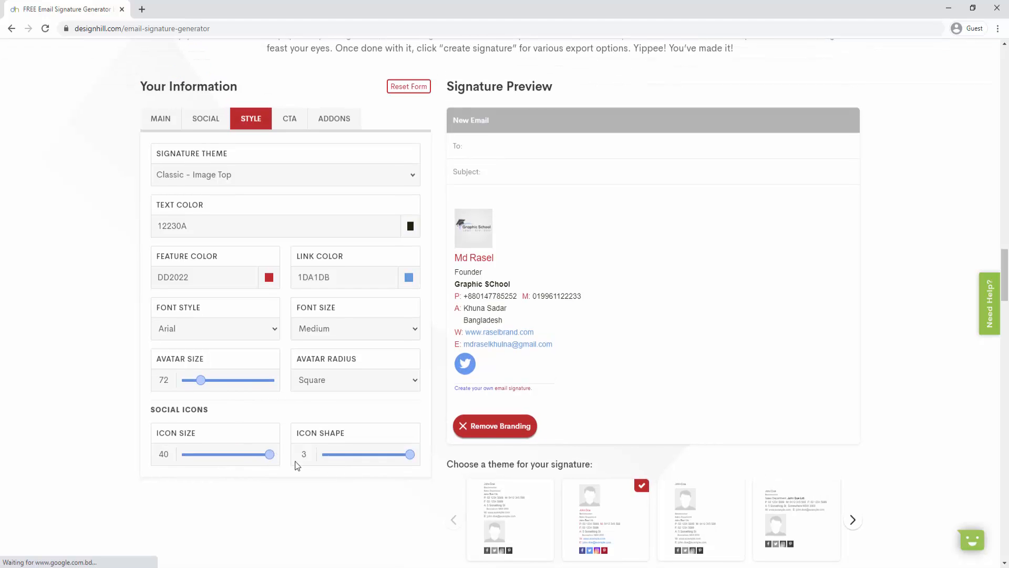
scroll(295, 257, up, 1)
Step: Glance at the CTA settings, then show the Download app badge and Disclaimer add-ons
click(299, 175)
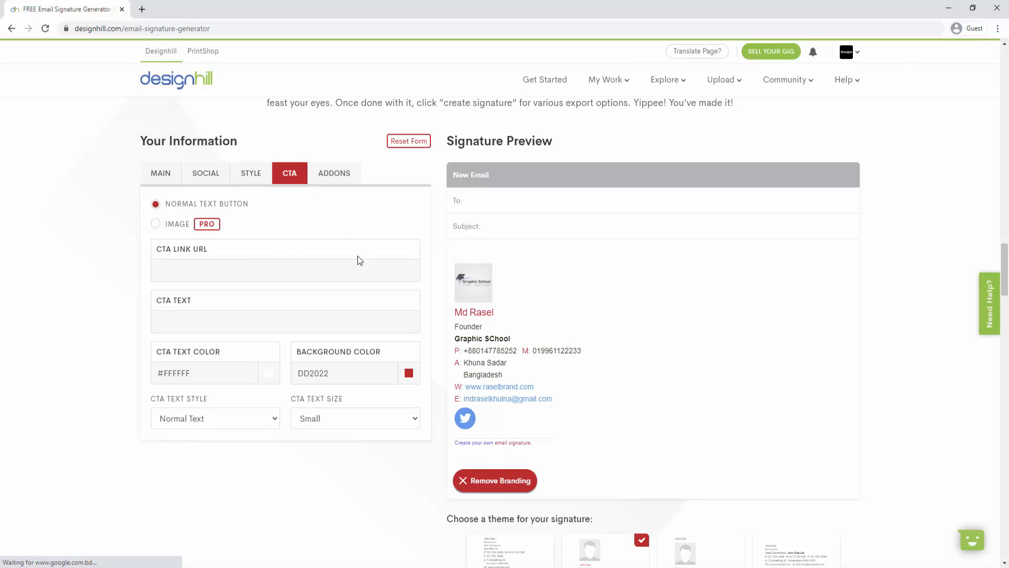
click(332, 180)
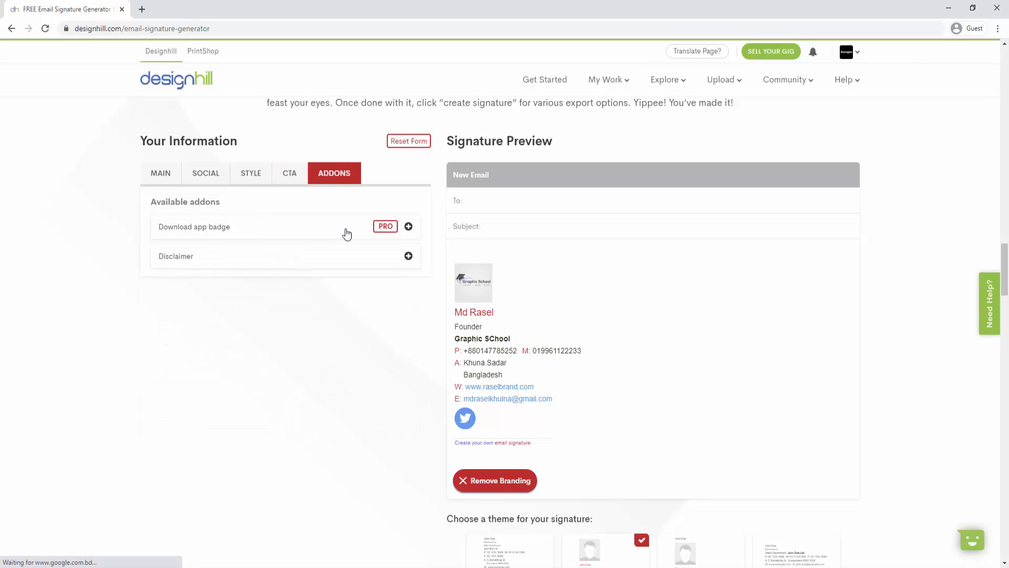
Step: Add a disclaimer and try a Custom disclaimer with sample text 'xsfaf'
click(242, 261)
click(309, 253)
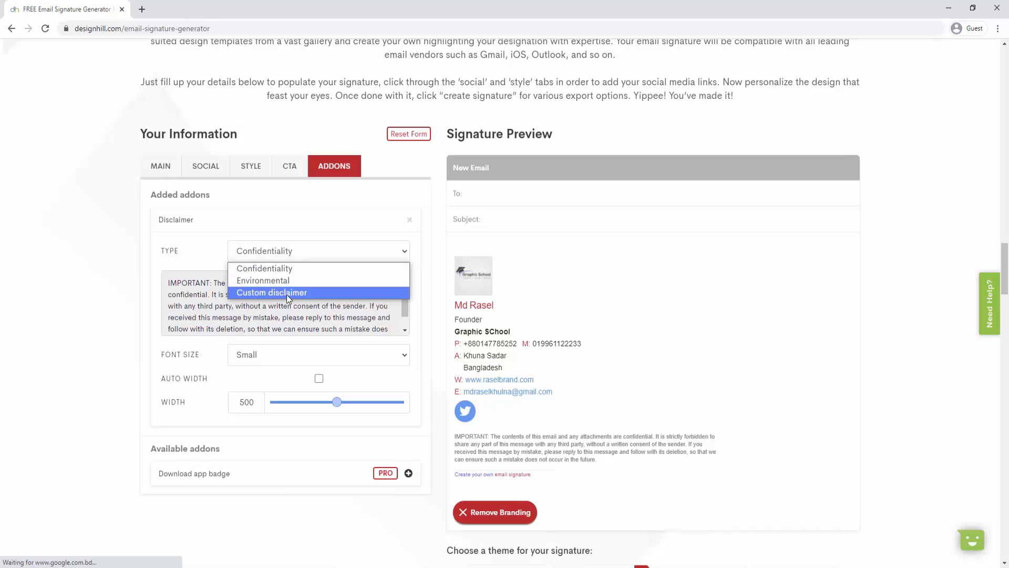
click(287, 294)
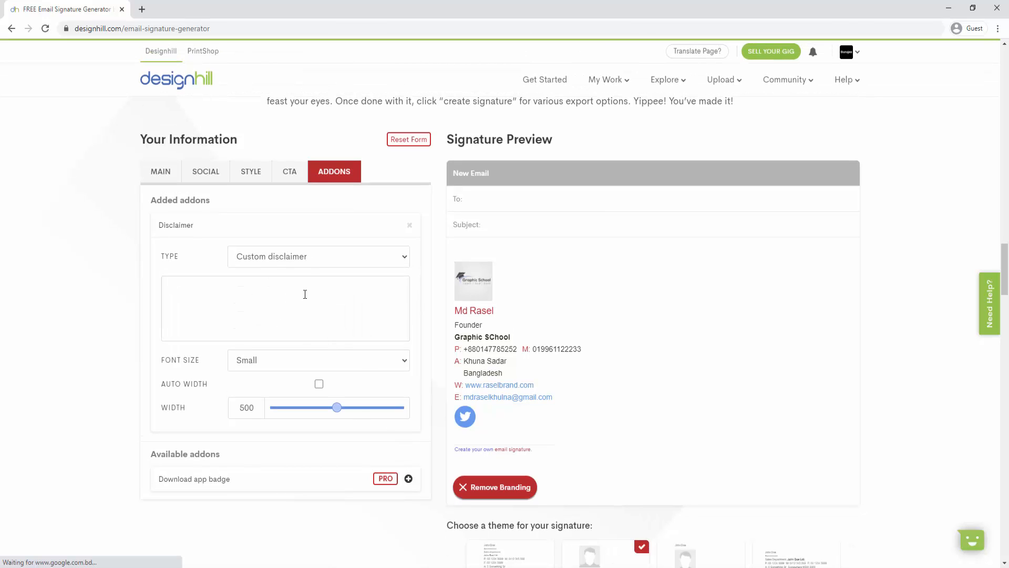
click(301, 262)
click(240, 312)
text(xs)
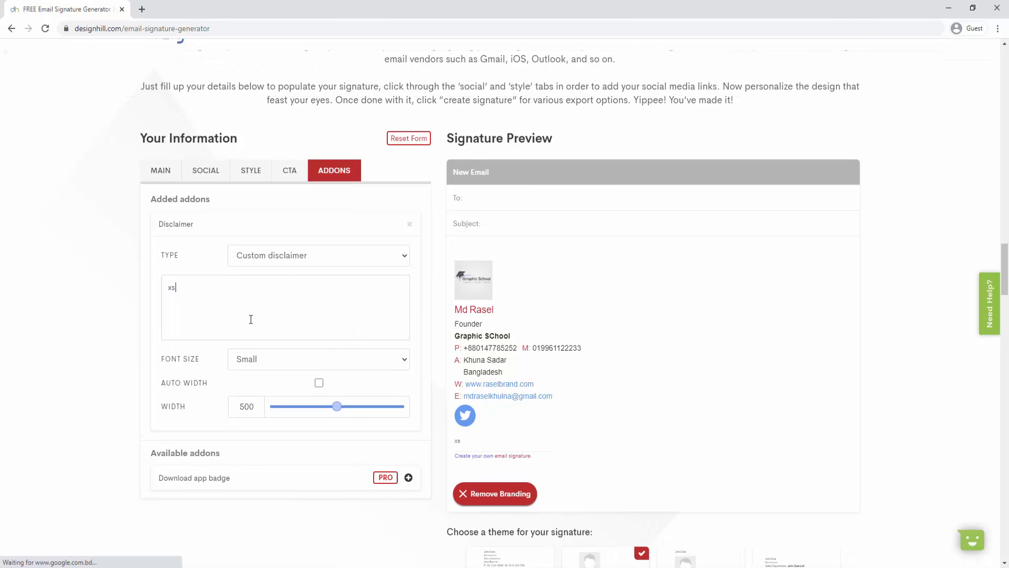
text(faf)
drag(251, 319, 79, 297)
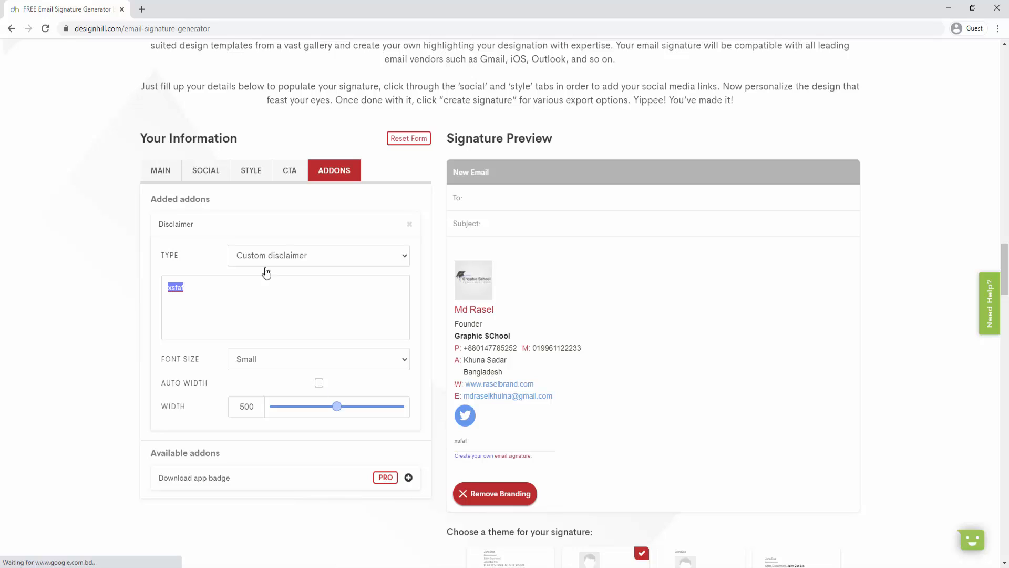
Step: Try Medium size, then set the disclaimer to Small font and Confidentiality type
click(280, 353)
click(267, 398)
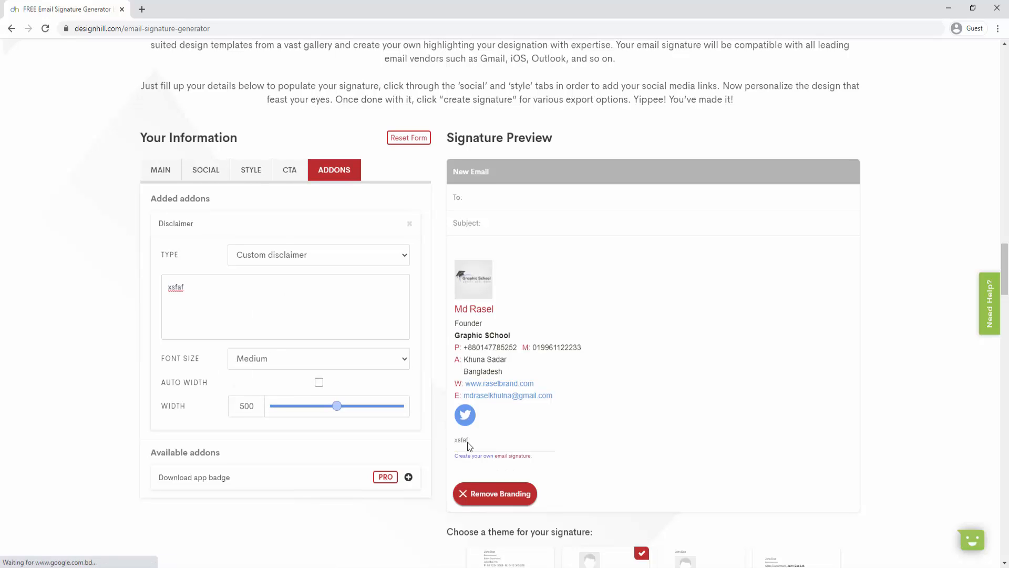
click(275, 366)
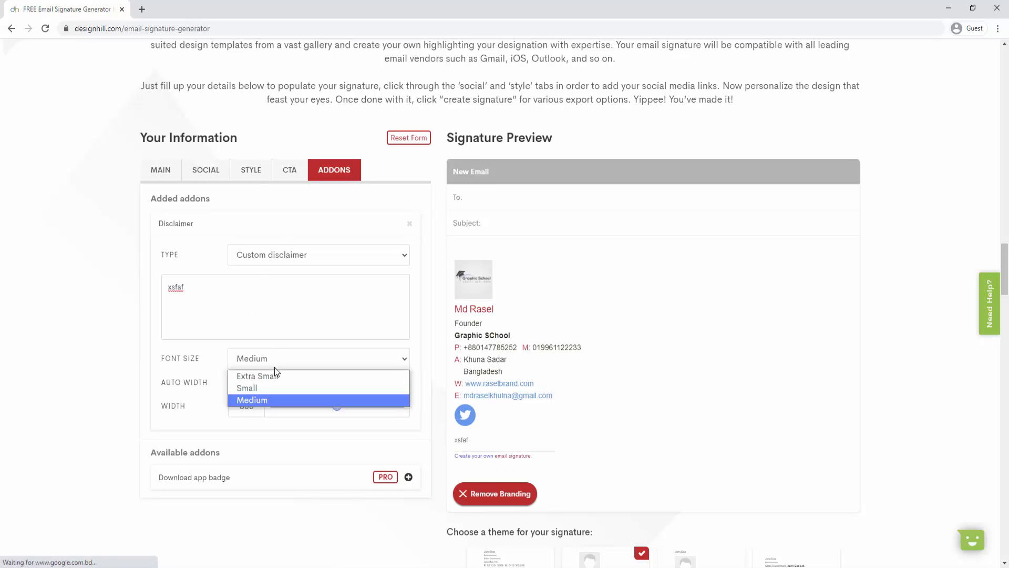
click(250, 389)
click(285, 256)
click(284, 268)
click(286, 257)
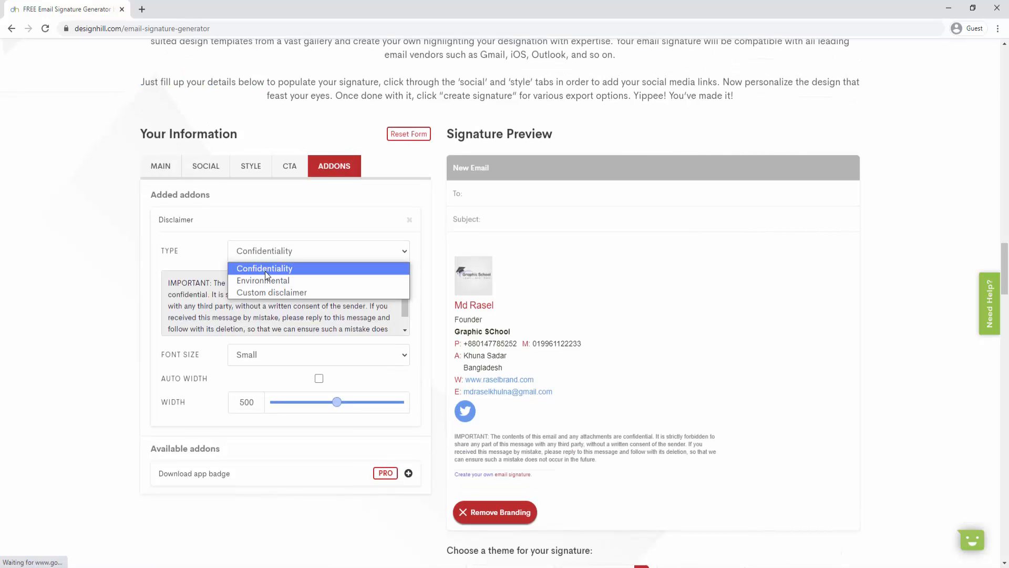
click(265, 270)
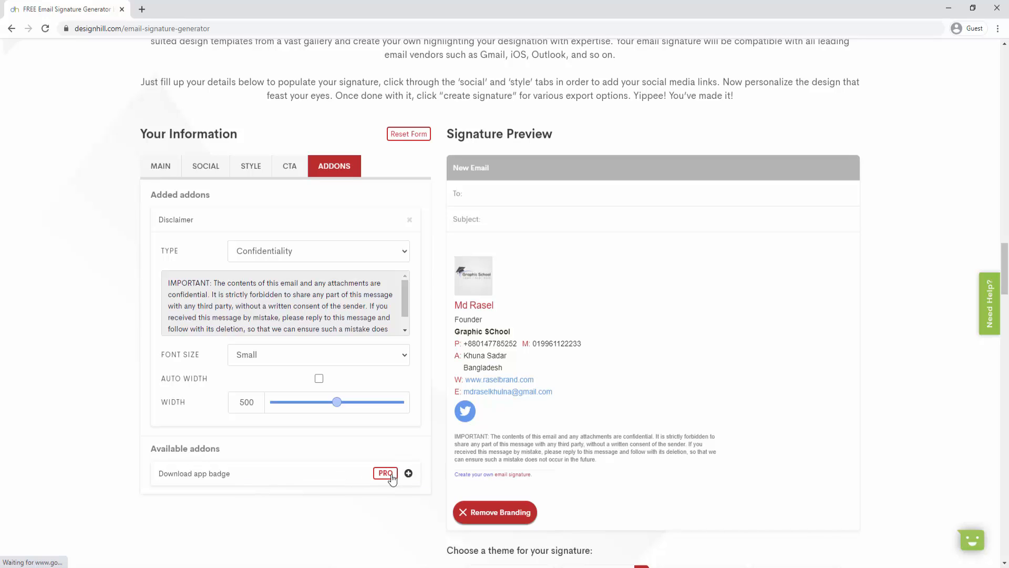
scroll(474, 457, down, 4)
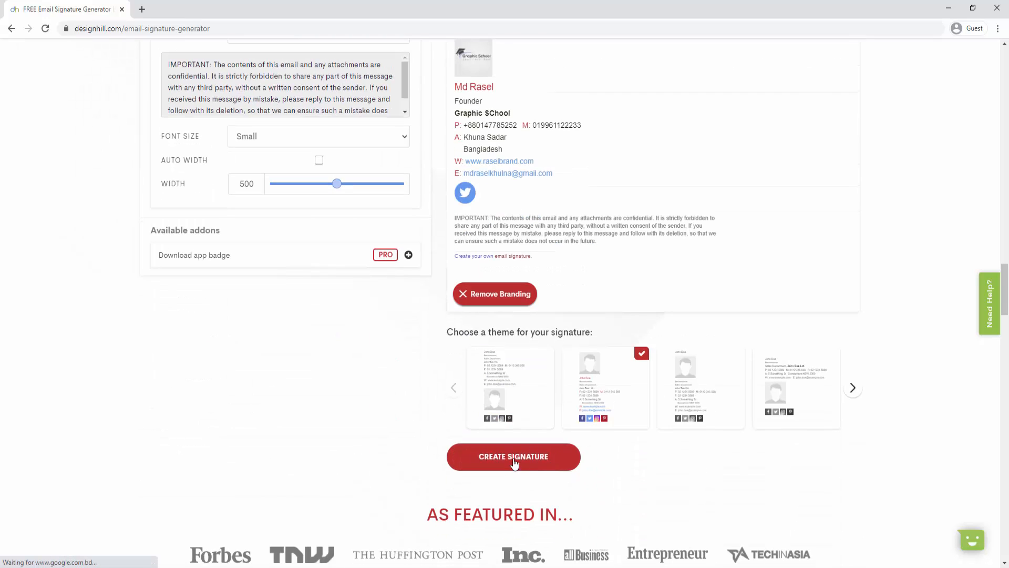
scroll(518, 459, up, 2)
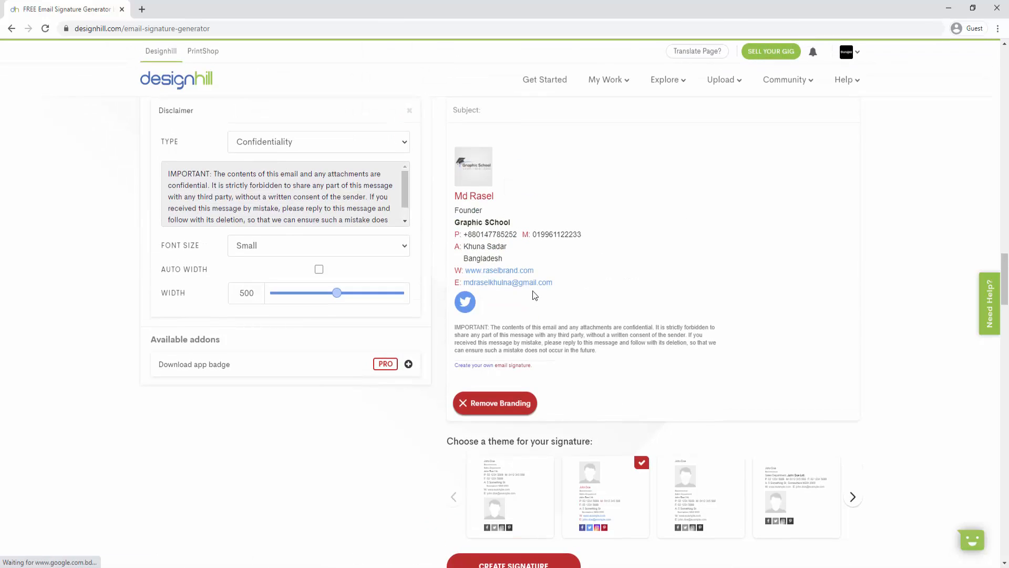
scroll(528, 415, down, 2)
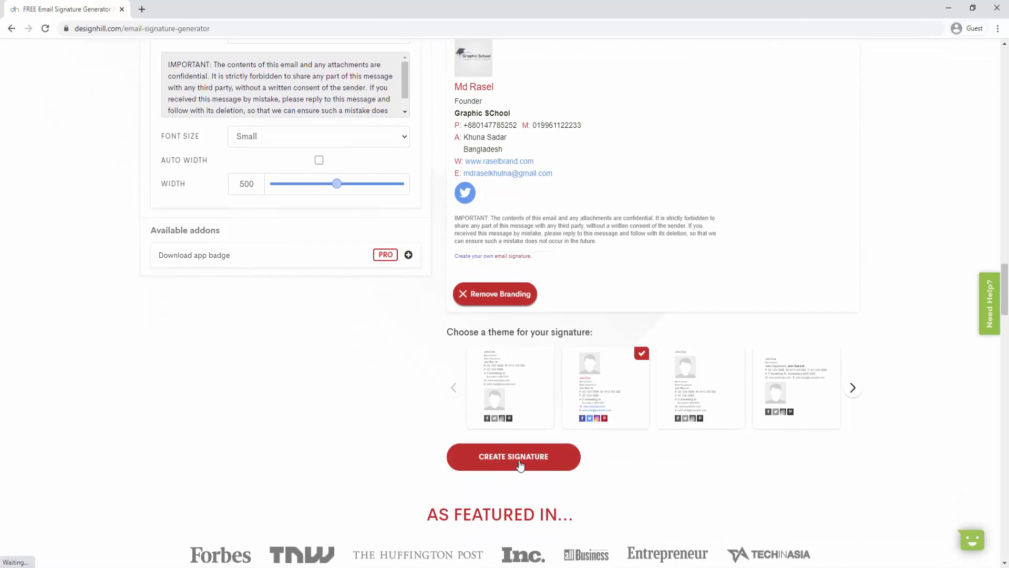
Step: Create the signature, entering team size 20 and a logo from Designhill
click(519, 460)
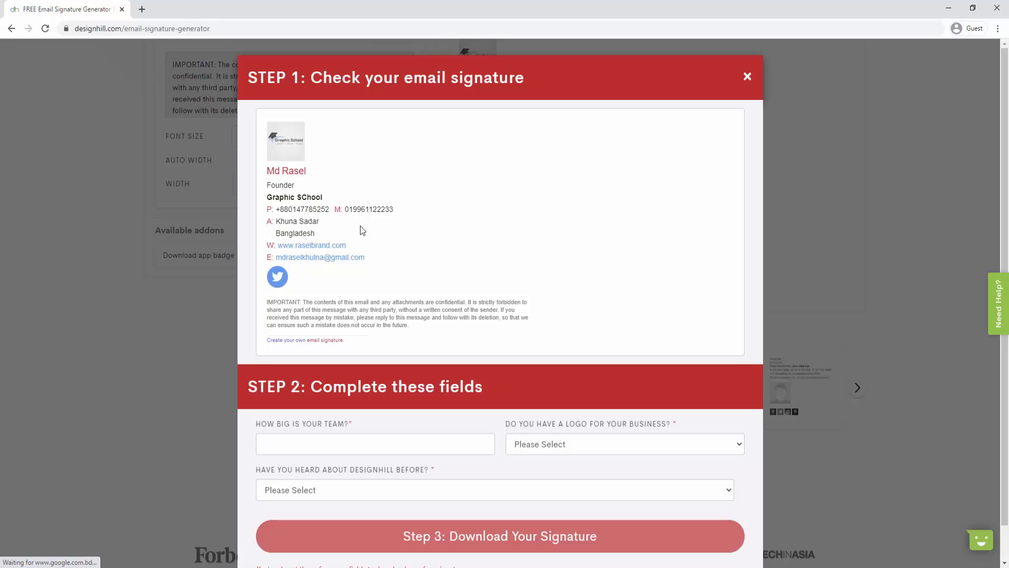
scroll(436, 334, down, 1)
click(356, 407)
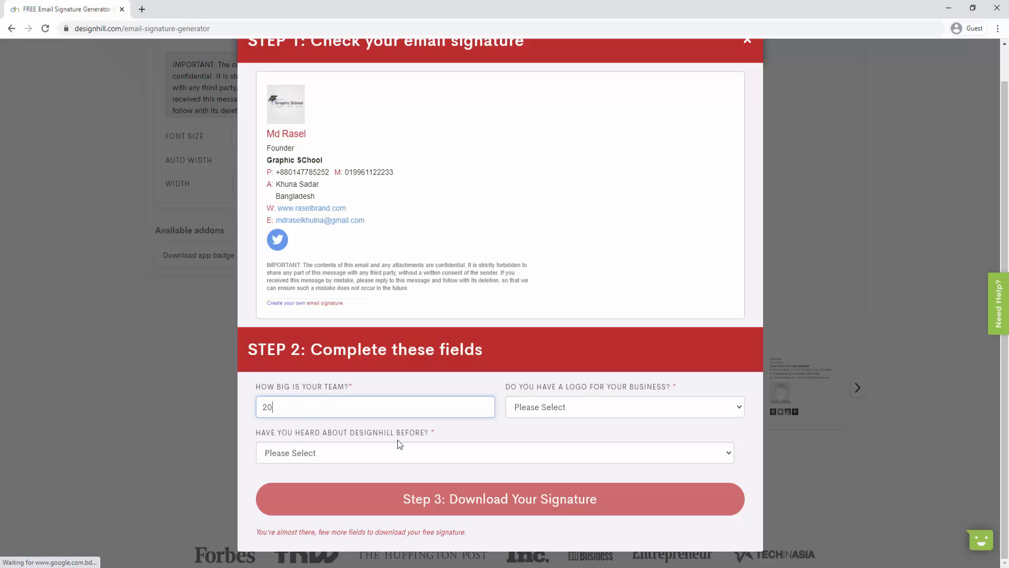
click(597, 404)
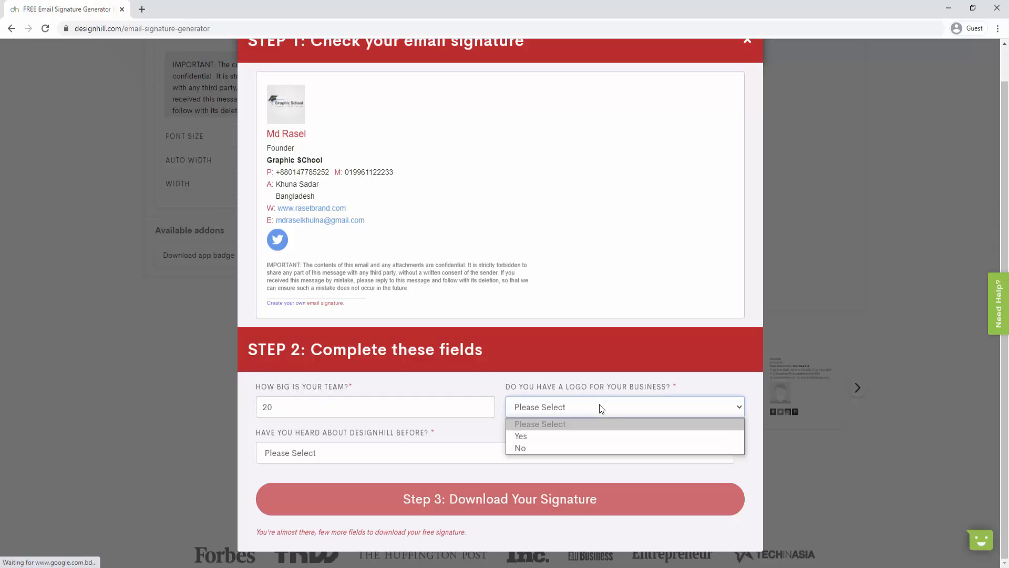
click(550, 435)
click(584, 439)
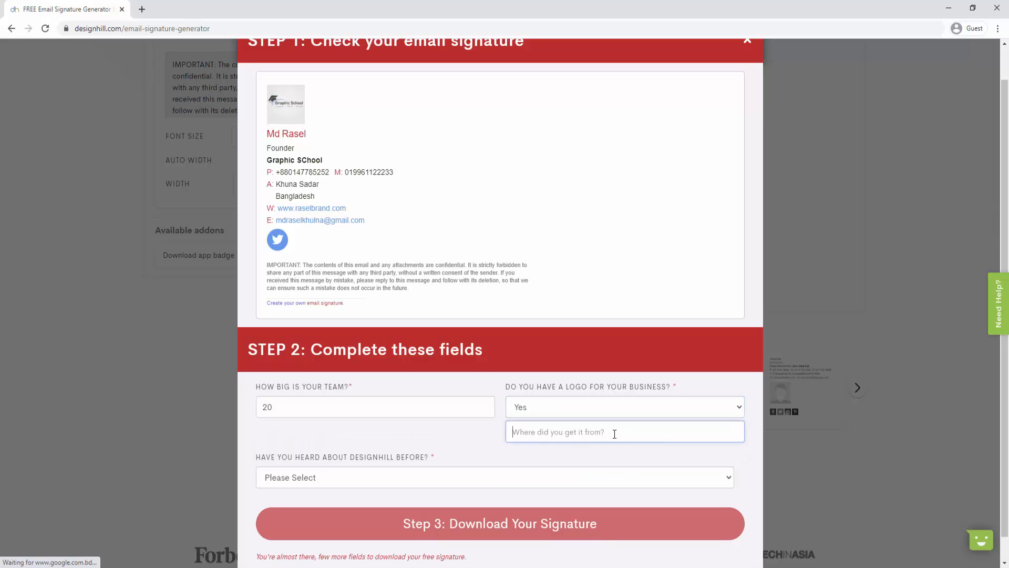
text(Designhill)
Step: Answer heard of Designhill via Family or Friend, enter the friend's email, and submit
click(366, 478)
click(300, 506)
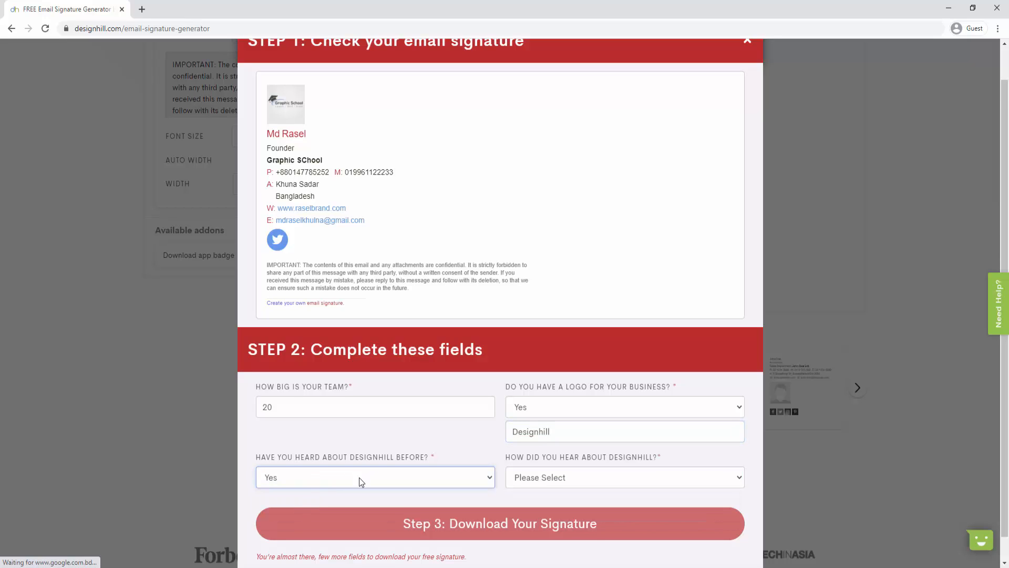
scroll(368, 475, down, 1)
click(533, 455)
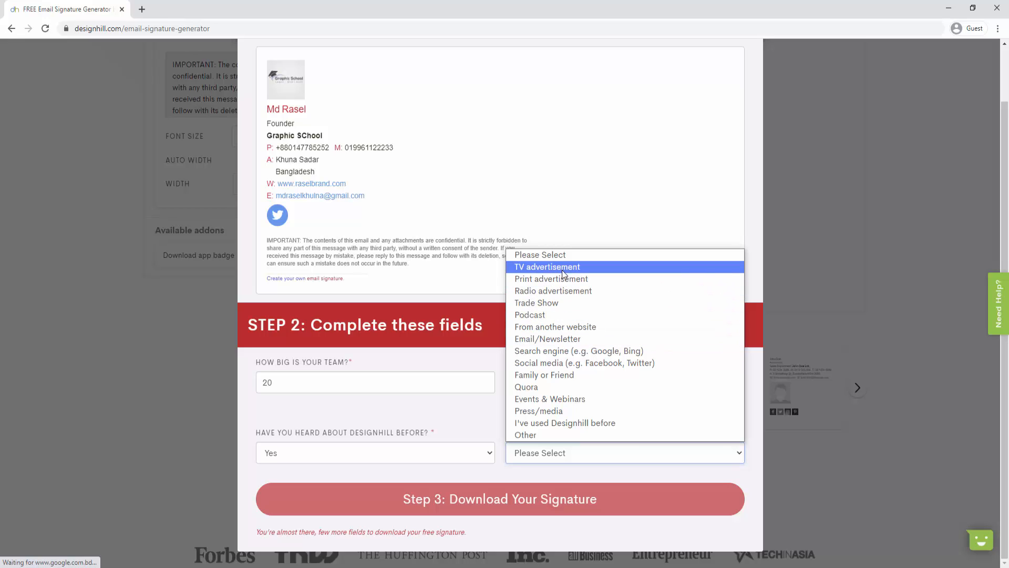
click(562, 379)
click(569, 502)
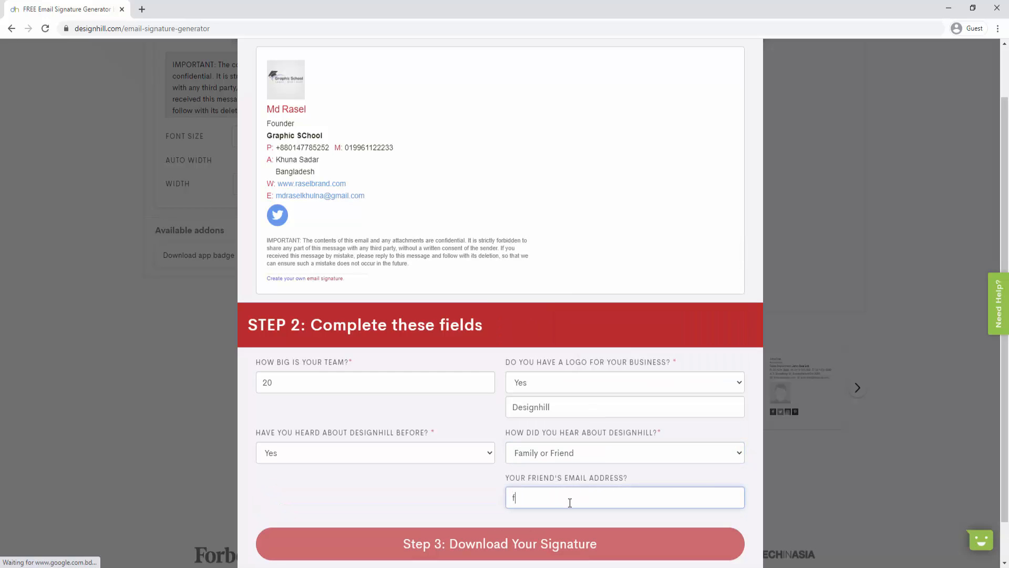
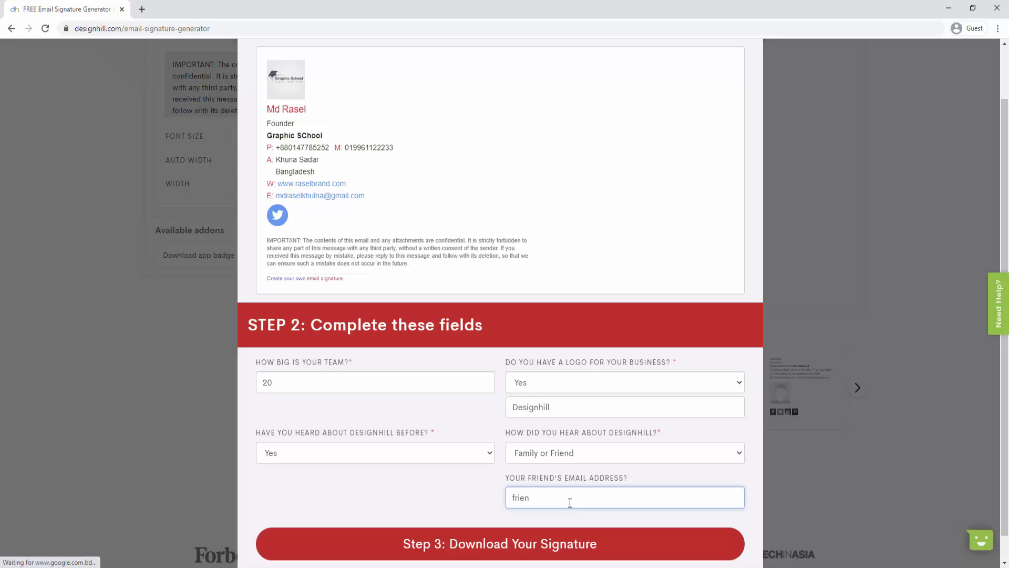
key(BackSpace)
key(BackSpace)
key(BackSpace)
key(BackSpace)
key(BackSpace)
scroll(678, 447, down, 1)
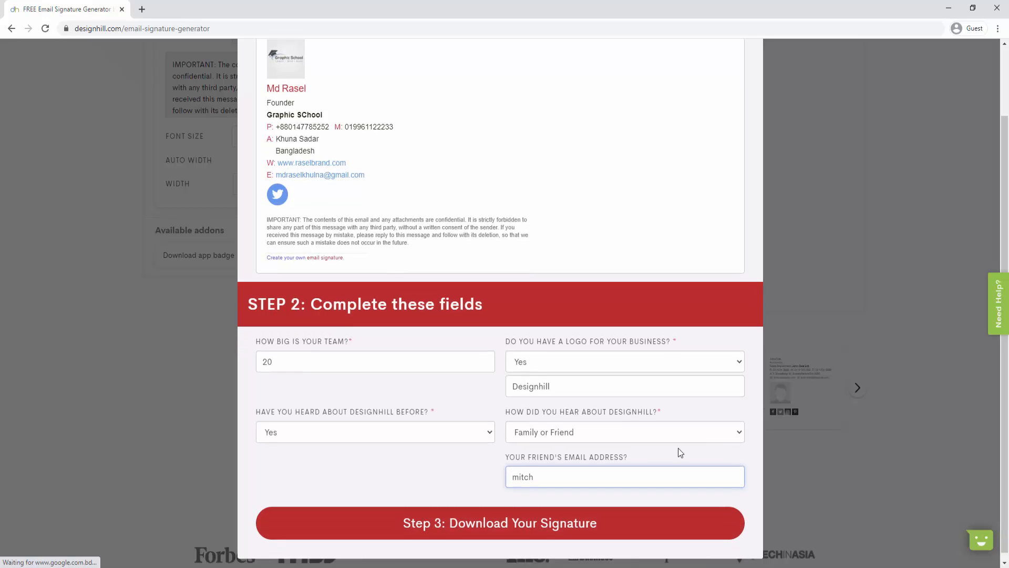
click(528, 518)
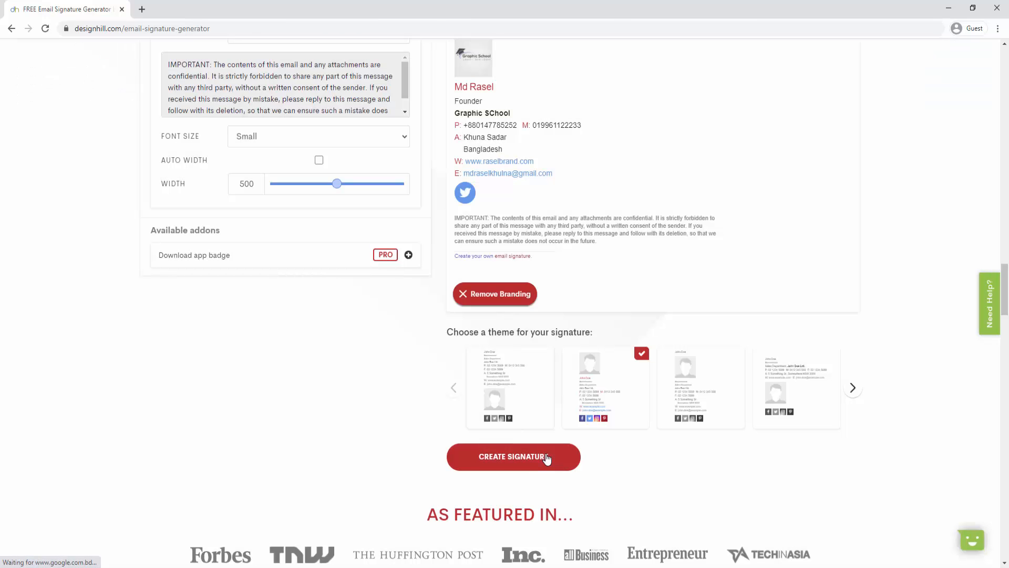
Step: Open the signature preview page and read through the Gmail installation steps
click(547, 458)
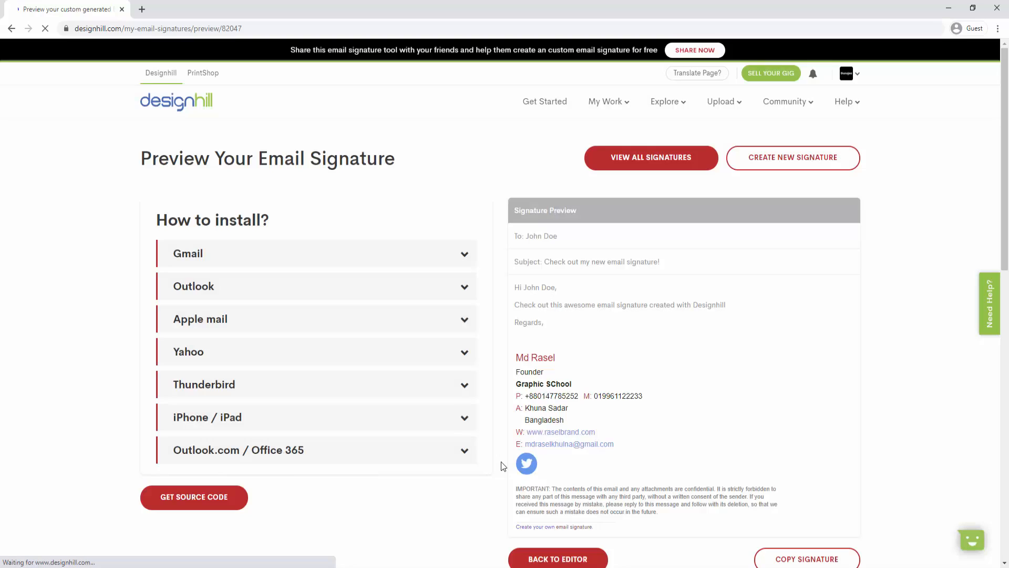
click(248, 253)
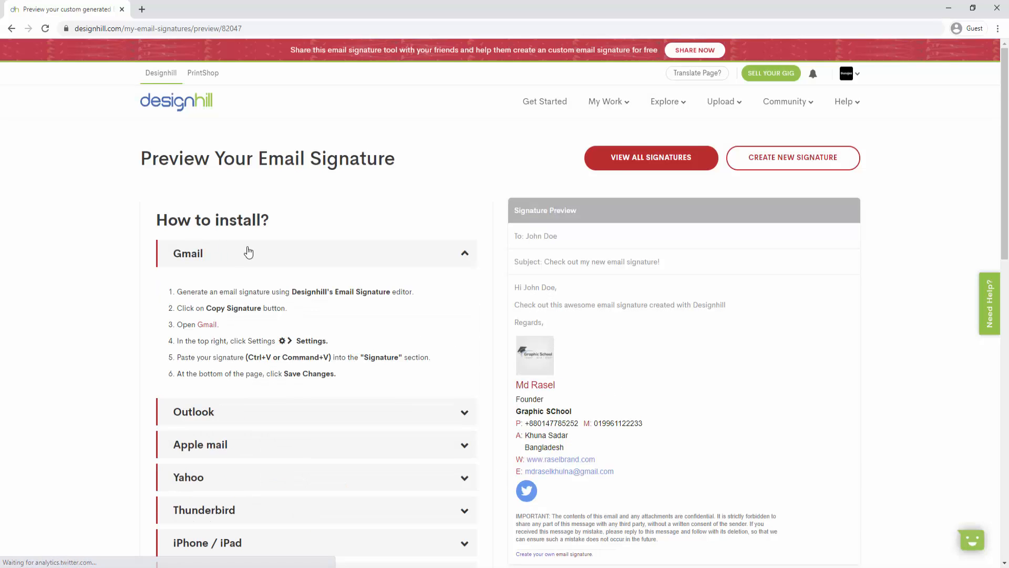
scroll(246, 226, down, 2)
drag(191, 182, 354, 214)
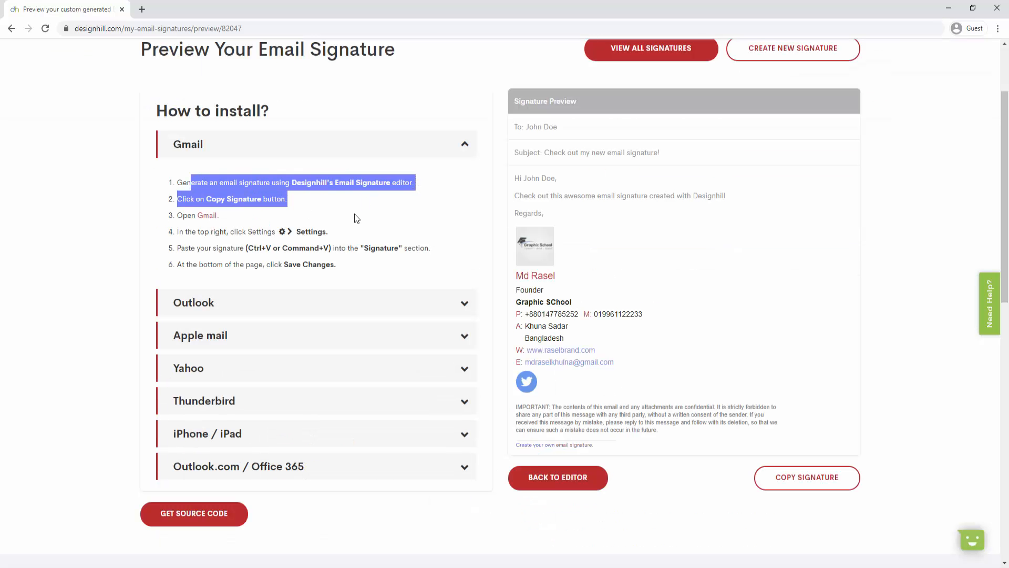
drag(200, 231, 353, 240)
click(353, 241)
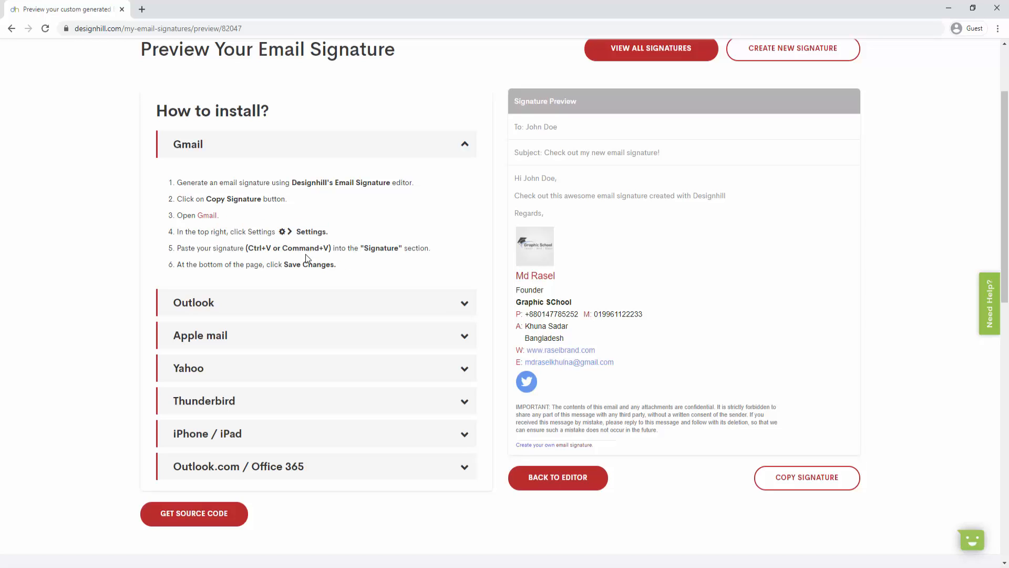
drag(277, 248, 369, 268)
click(369, 268)
drag(200, 264, 322, 266)
click(320, 264)
Step: Check the Yahoo installation steps, then re-expand the Gmail section
click(229, 378)
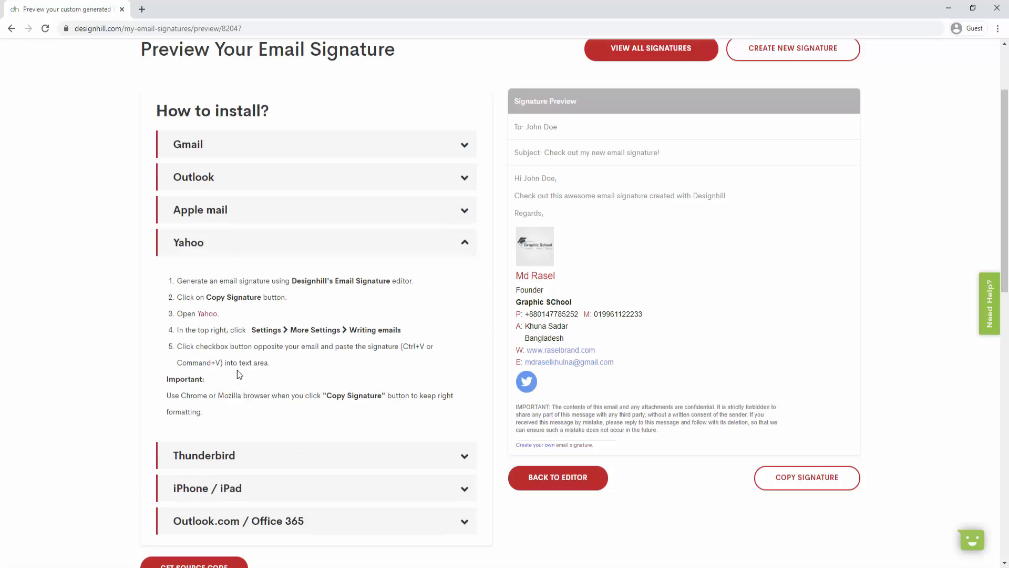
drag(252, 329, 401, 330)
click(462, 350)
click(204, 146)
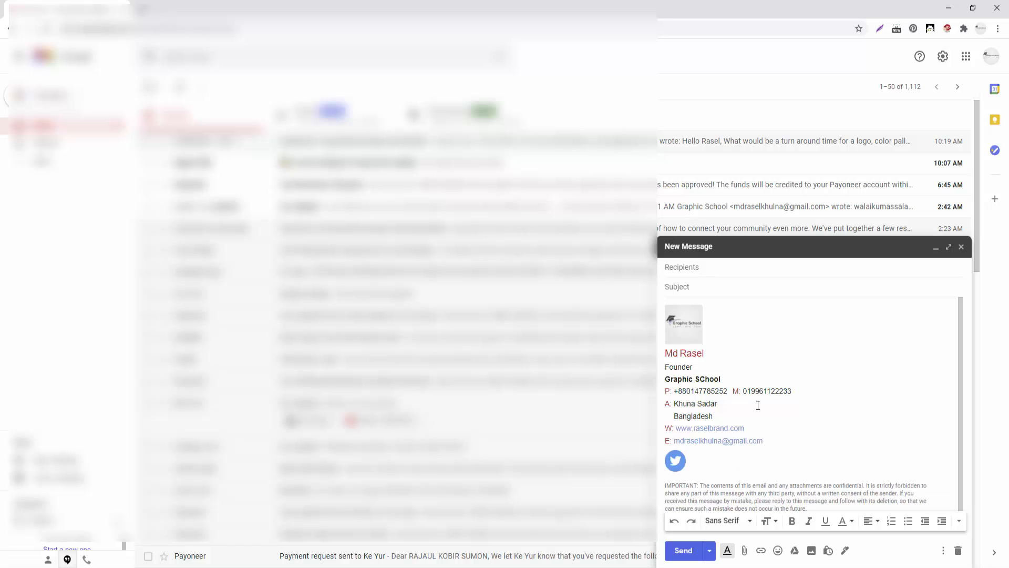
click(676, 462)
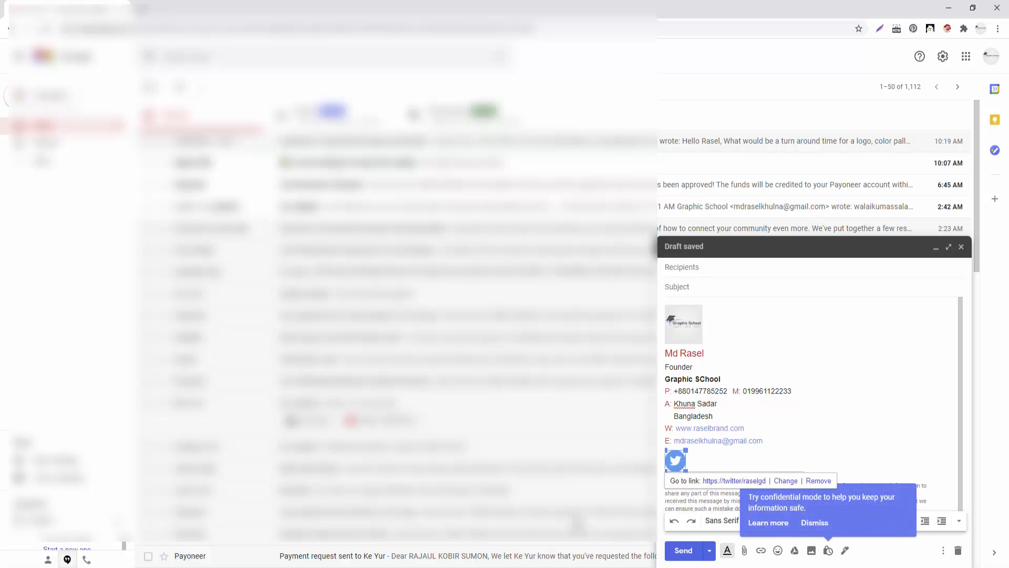
key(alt+Tab)
click(255, 248)
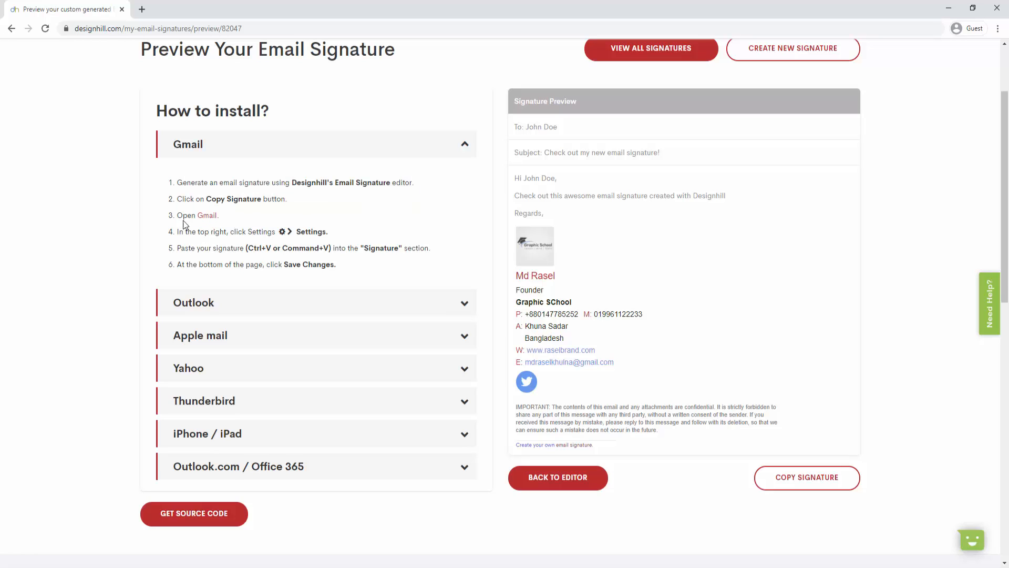
drag(179, 233, 372, 250)
click(302, 232)
click(367, 267)
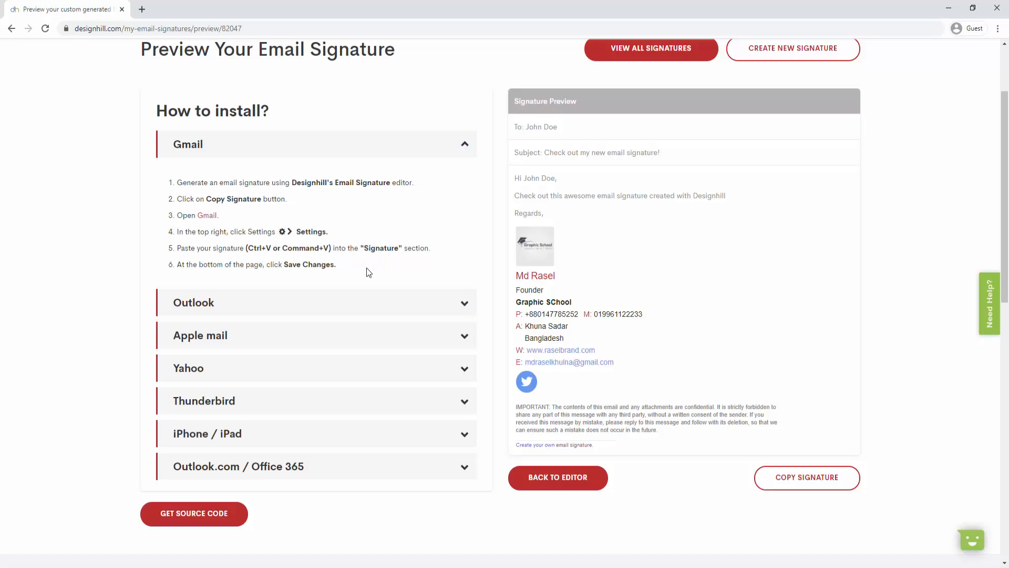